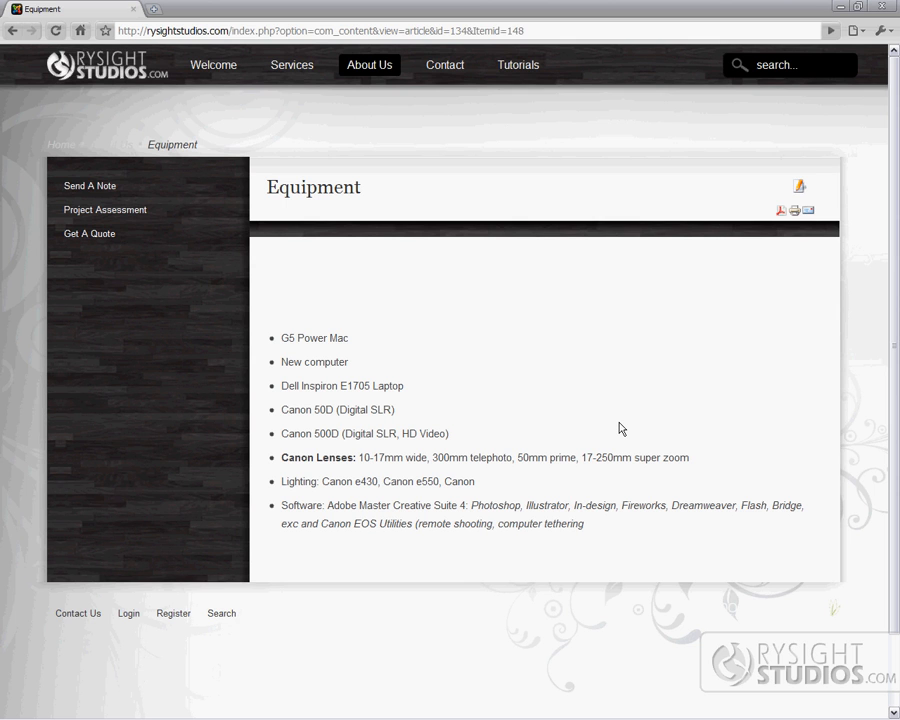
{"action": "mouse_move", "coordinate": [517, 69]}
{"action": "left_click_drag", "start_coordinate": [273, 331], "coordinate": [422, 501]}
{"action": "left_click", "coordinate": [605, 379]}
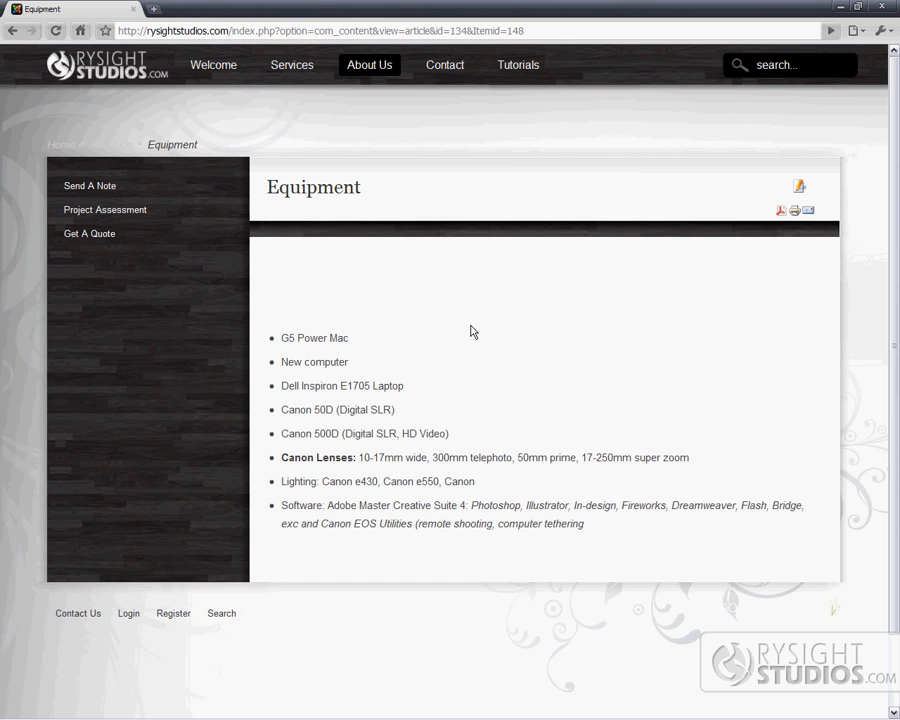
{"action": "left_click_drag", "start_coordinate": [585, 524], "coordinate": [298, 458]}
{"action": "left_click", "coordinate": [302, 434]}
- Open the site's administration area at rysightstudios.com/administrator in a new browser tab
{"action": "mouse_move", "coordinate": [371, 69]}
{"action": "left_click", "coordinate": [154, 9]}
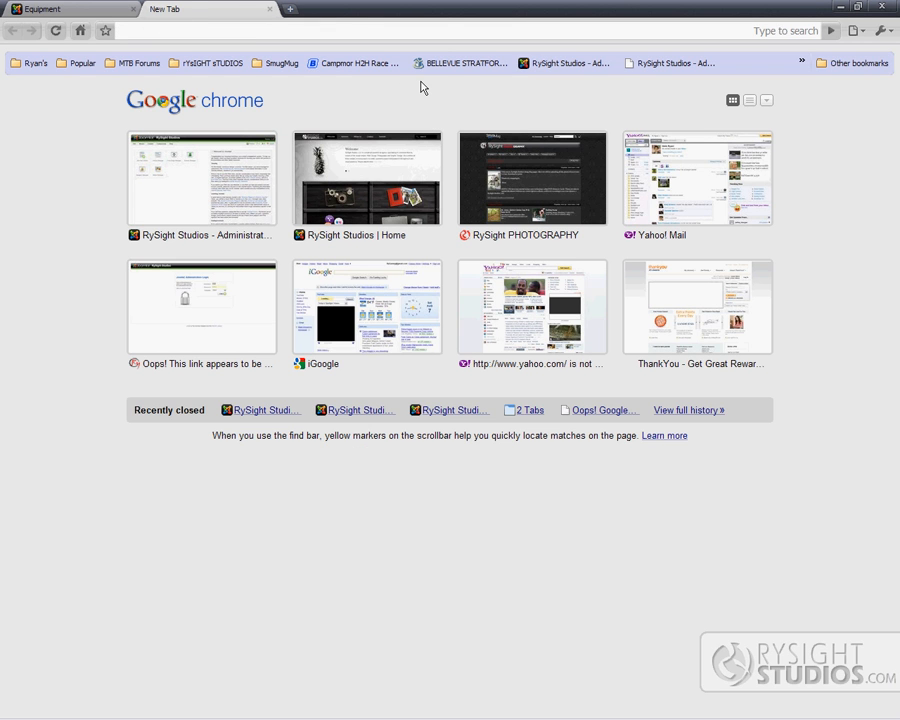
{"action": "type", "text": "rysightstudios.com/"}
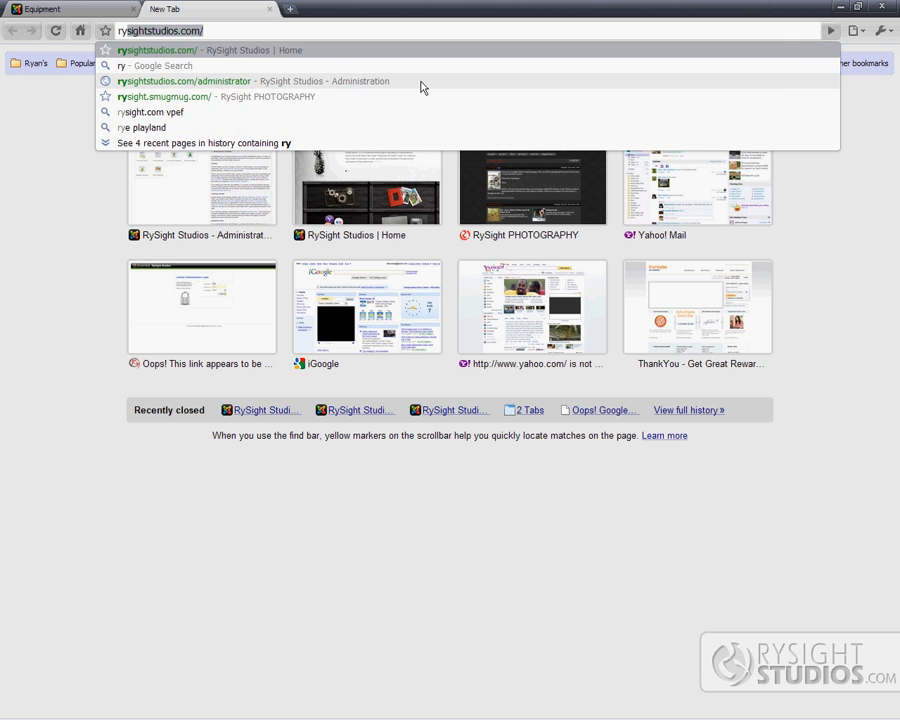
{"action": "key", "text": "Right"}
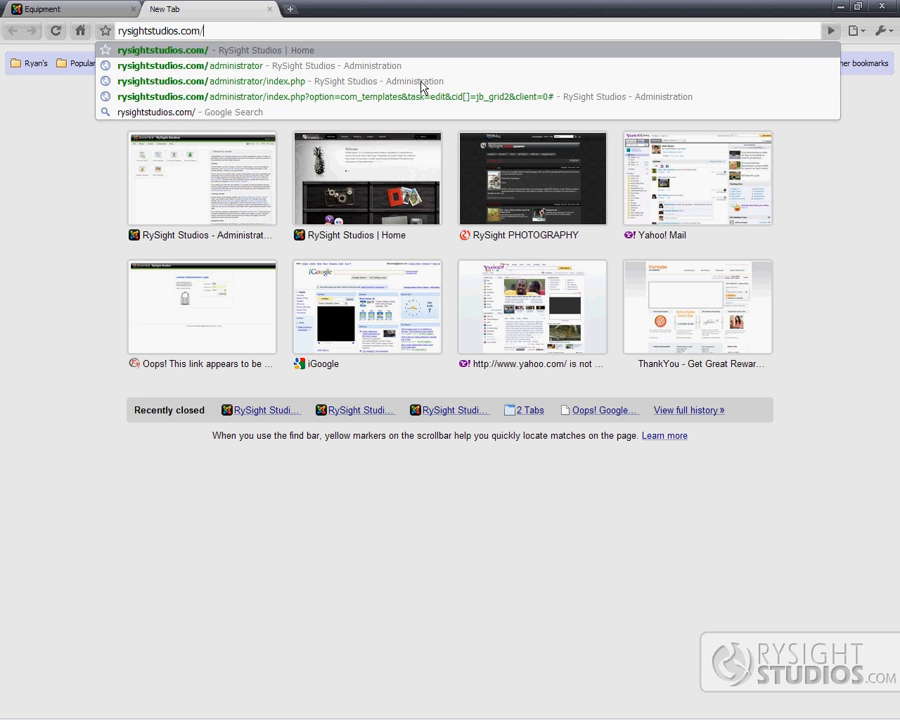
{"action": "type", "text": "ad"}
{"action": "key", "text": "Right"}
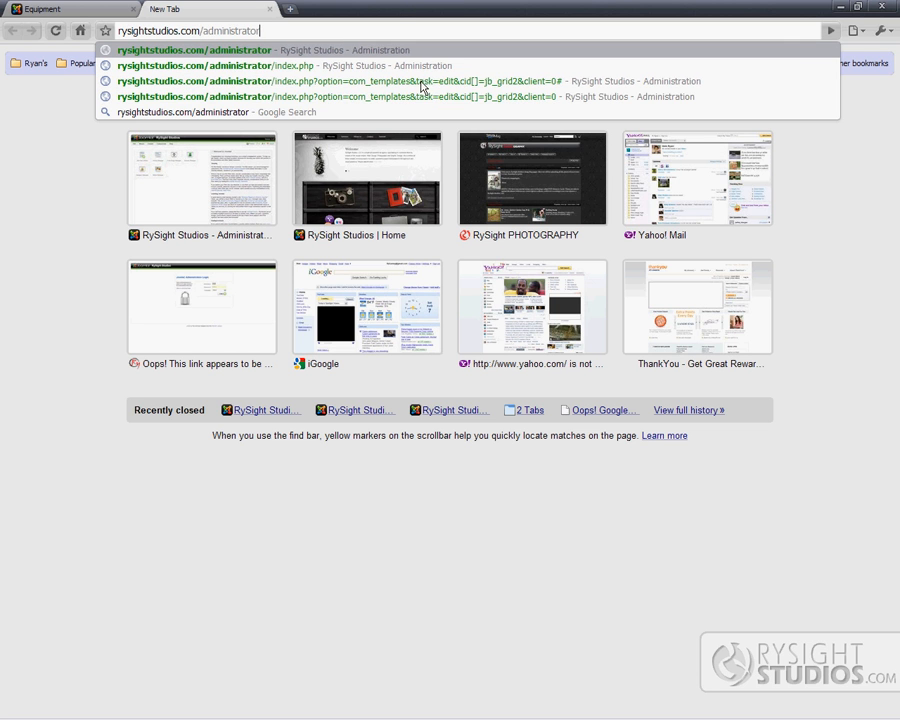
{"action": "left_click_drag", "start_coordinate": [270, 31], "coordinate": [203, 31]}
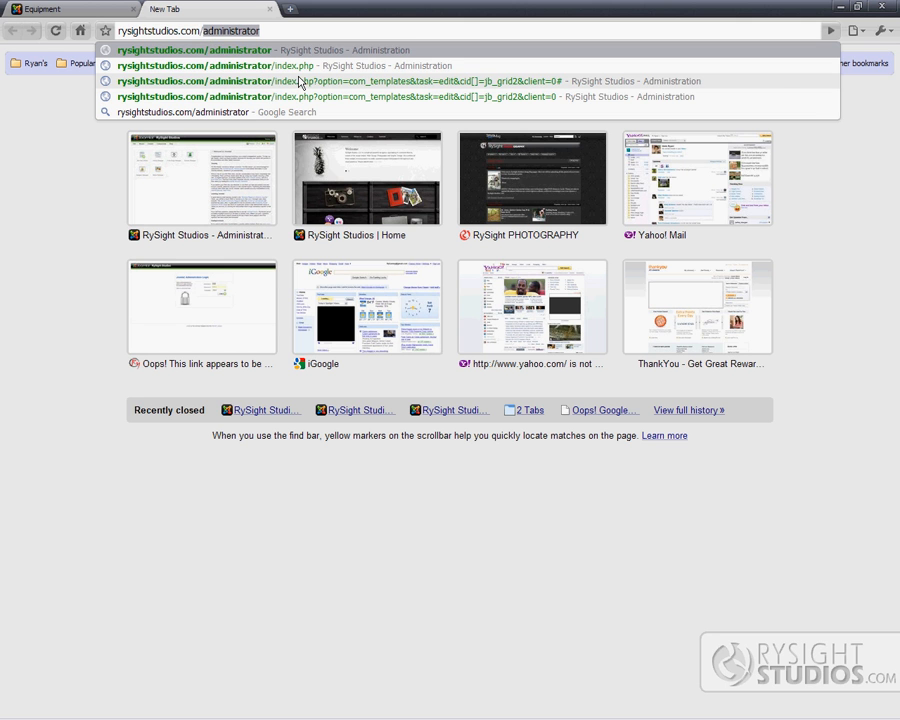
{"action": "key", "text": "Return"}
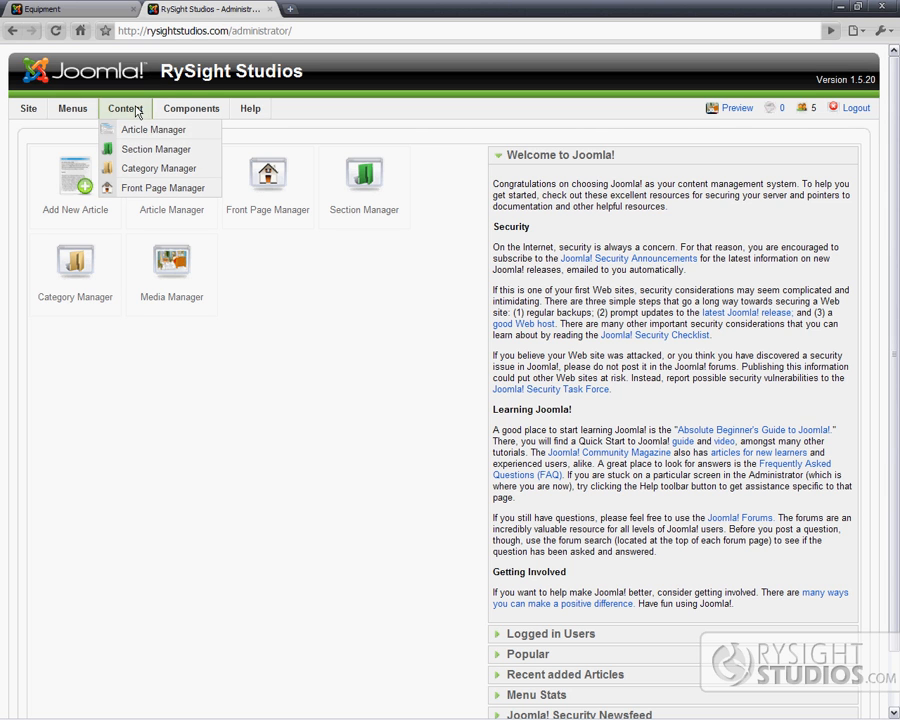
- Open the Equipment article for editing from the Article Manager
{"action": "left_click", "coordinate": [137, 134]}
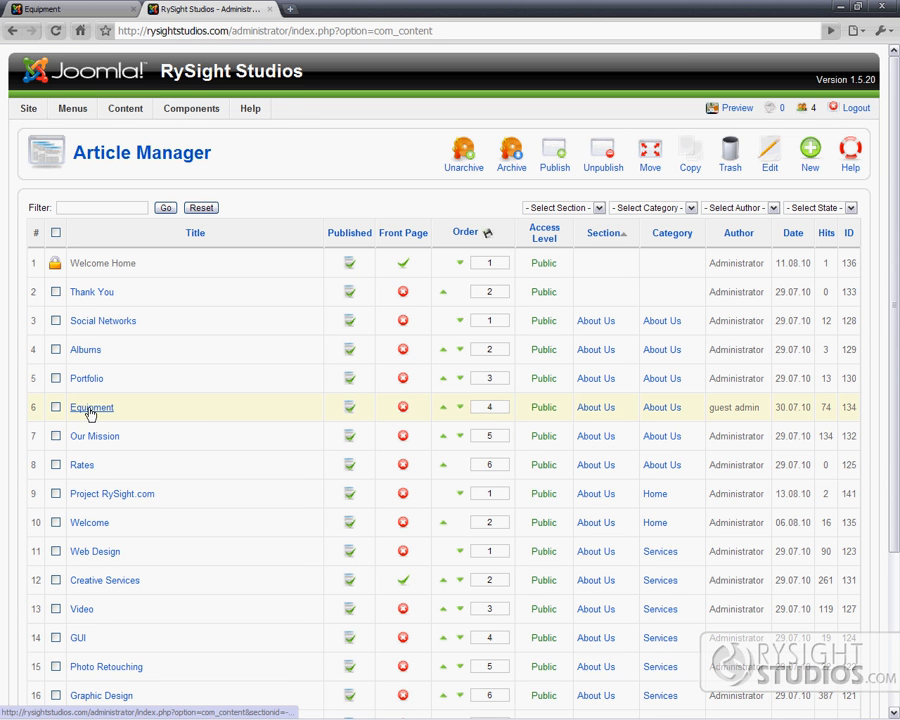
{"action": "left_click", "coordinate": [43, 8]}
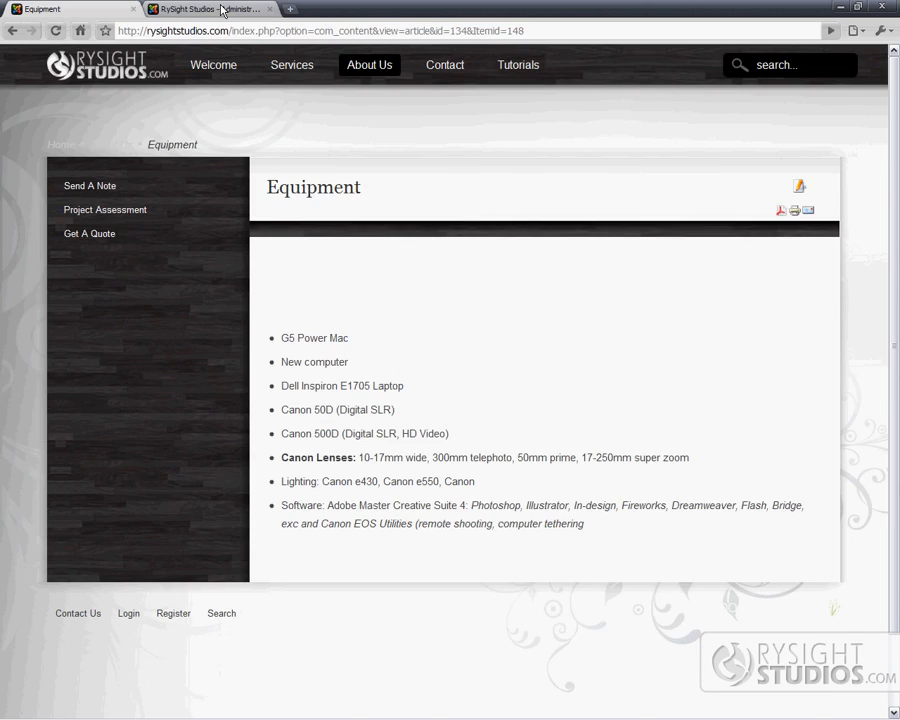
{"action": "left_click", "coordinate": [157, 9]}
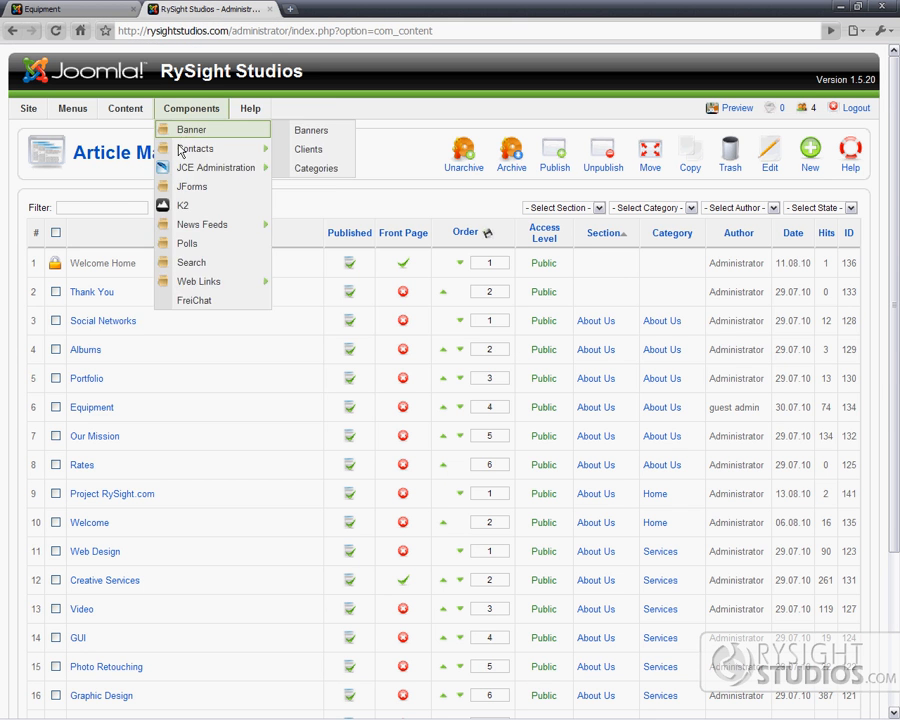
{"action": "left_click", "coordinate": [93, 408]}
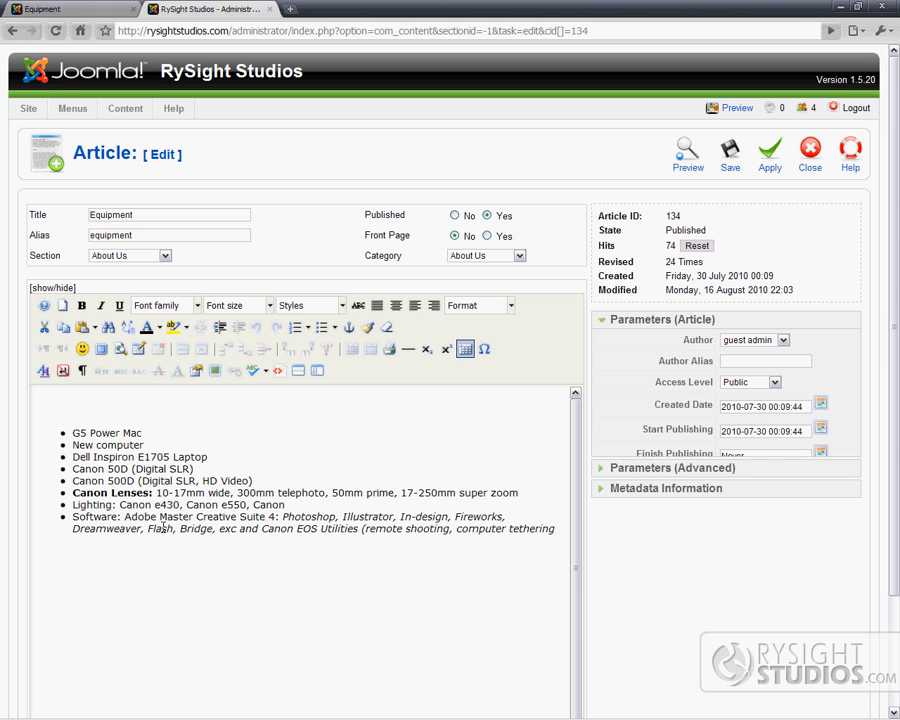
{"action": "left_click", "coordinate": [75, 432]}
{"action": "left_click_drag", "start_coordinate": [157, 445], "coordinate": [62, 444]}
{"action": "left_click", "coordinate": [219, 528]}
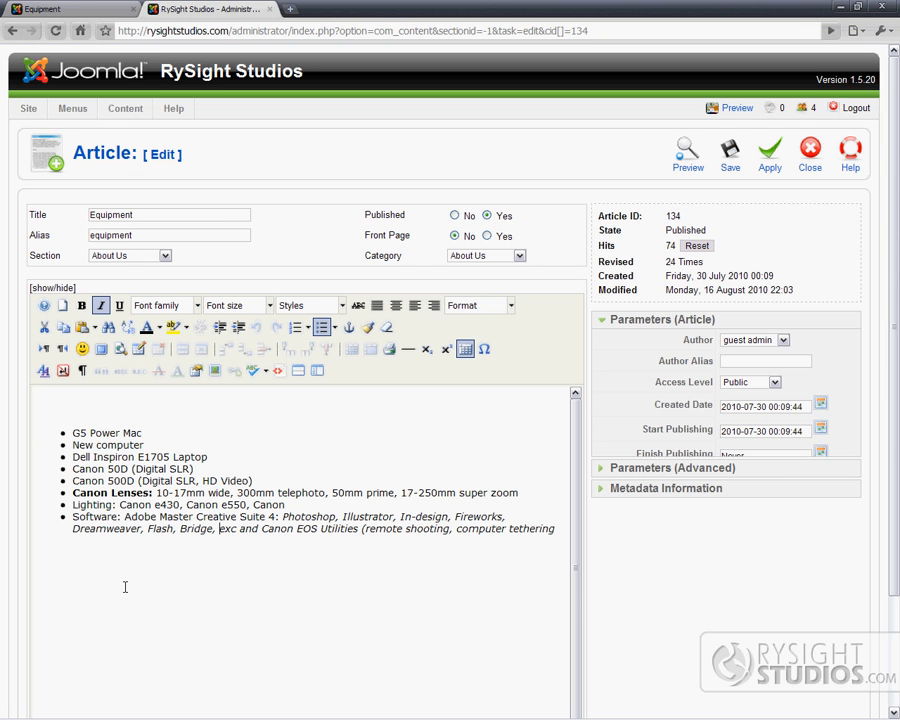
{"action": "scroll", "coordinate": [145, 620], "scroll_direction": "down", "scroll_amount": 1}
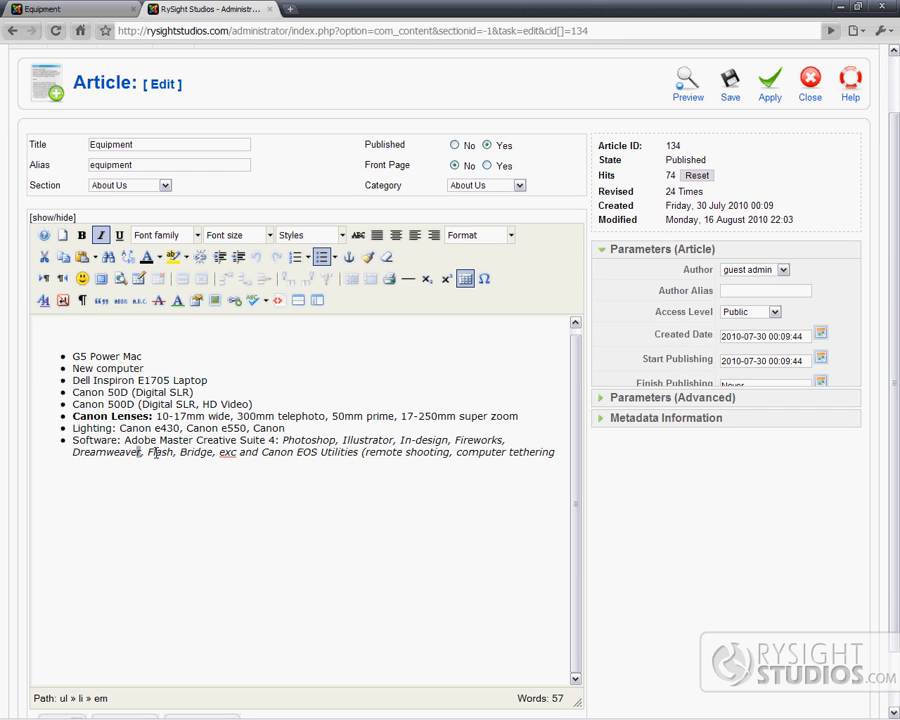
{"action": "left_click", "coordinate": [217, 530]}
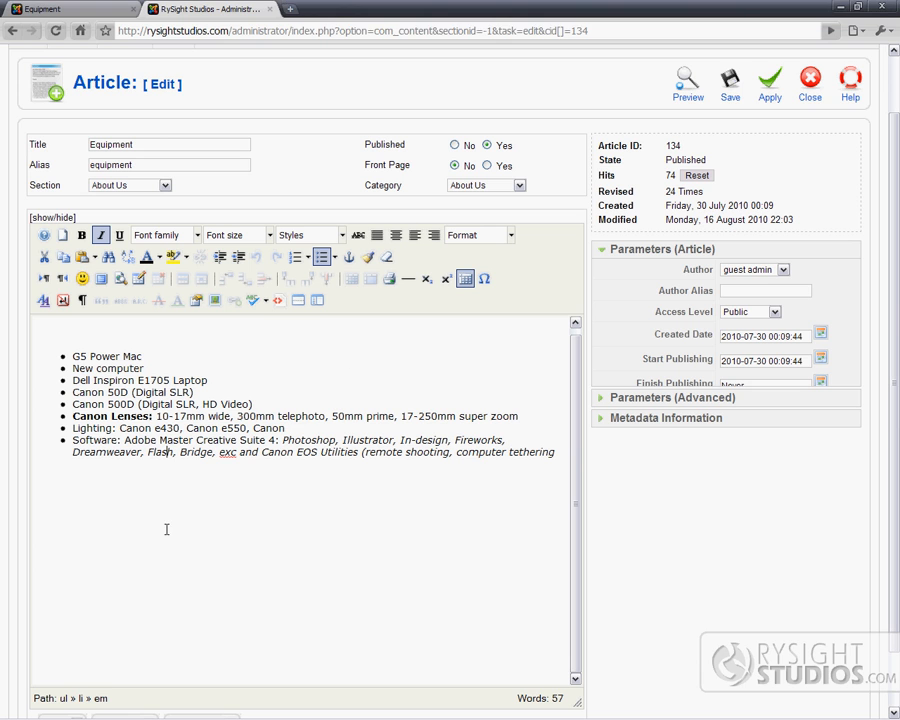
- Below the equipment list, add a "Hello" line and a new paragraph reading "Hello how are you doing today? I am just fine."
{"action": "left_click", "coordinate": [562, 451]}
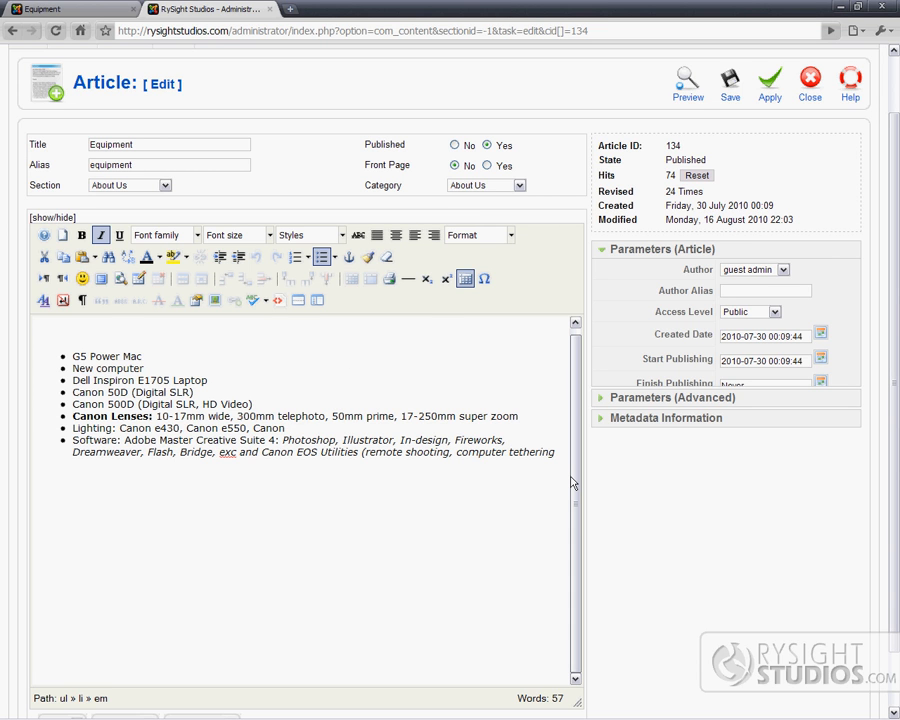
{"action": "key", "text": "Return"}
{"action": "key", "text": "Return"}
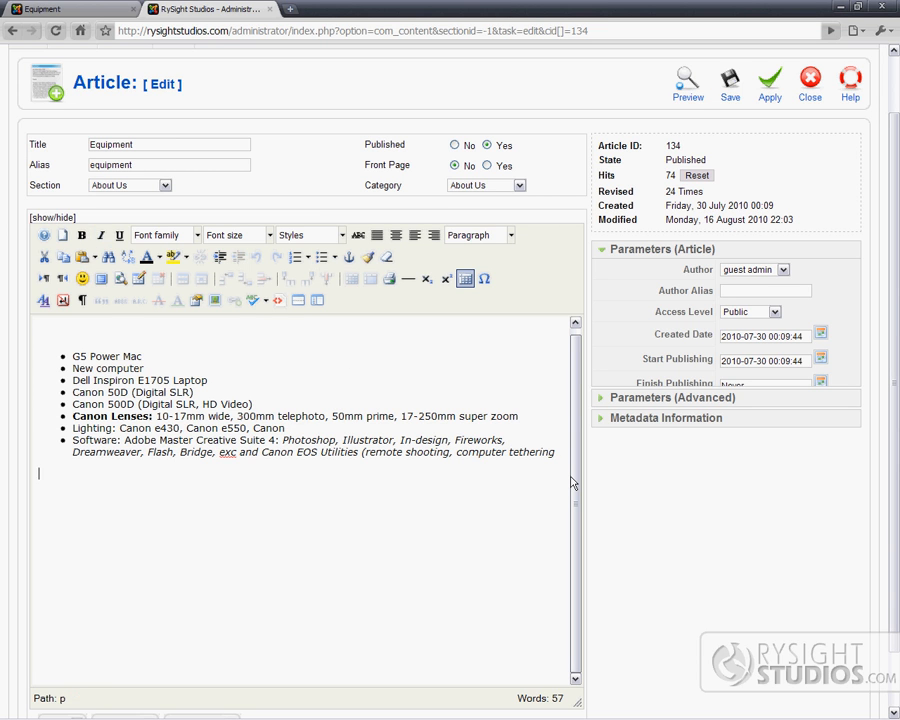
{"action": "type", "text": "H"}
{"action": "key", "text": "Return"}
{"action": "type", "text": "Hello how are you doing today? I am just fine"}
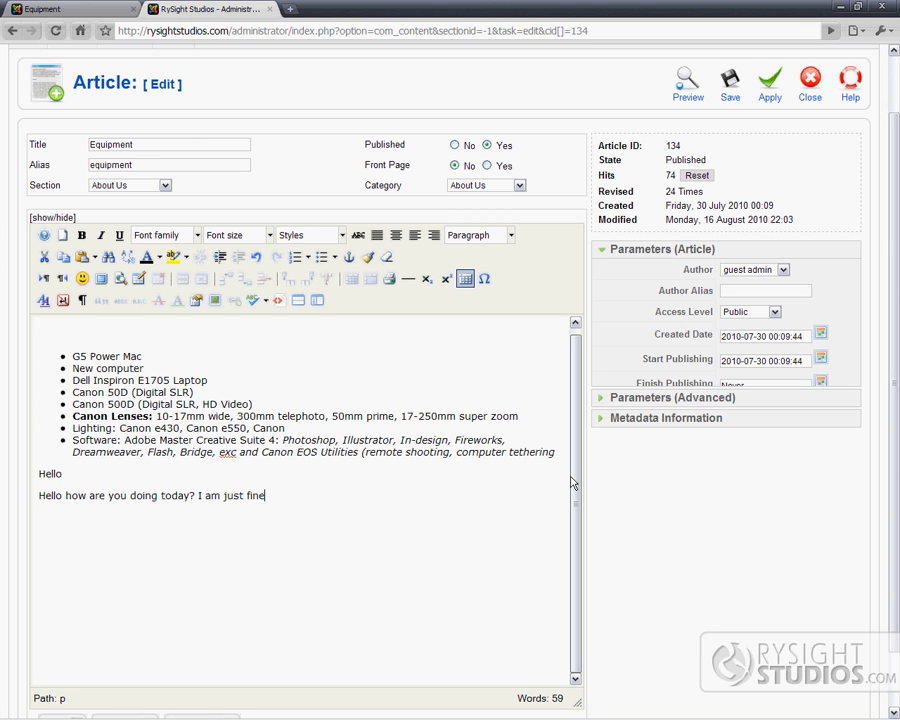
{"action": "type", "text": "."}
- Copy the sample sentence under "Hello" and paste it fifteen times after itself to build a long paragraph
{"action": "left_click_drag", "start_coordinate": [270, 496], "coordinate": [22, 505]}
{"action": "key", "text": "ctrl+c"}
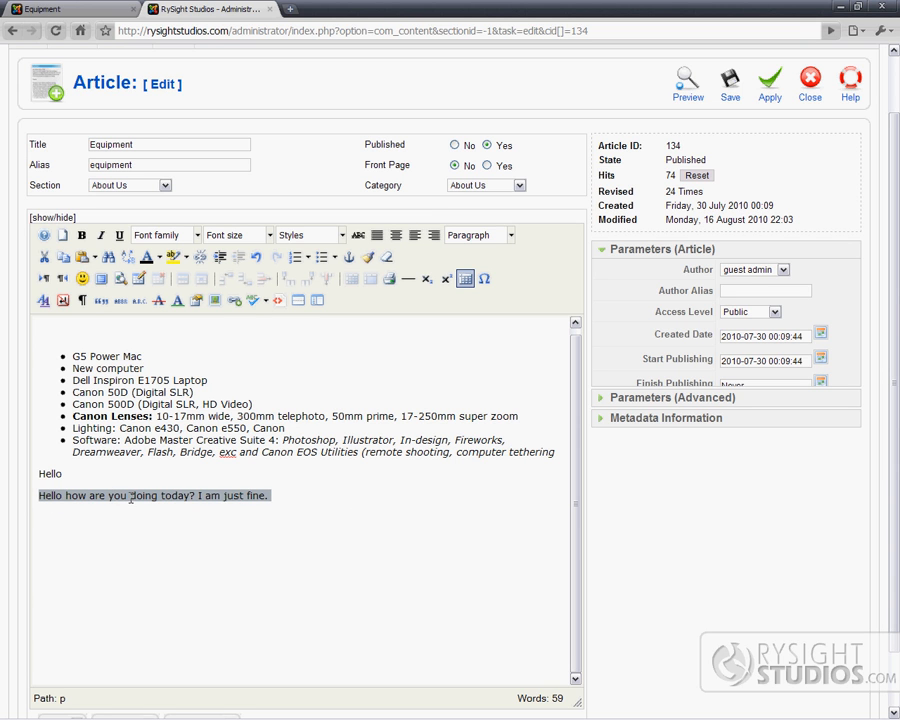
{"action": "left_click", "coordinate": [113, 473]}
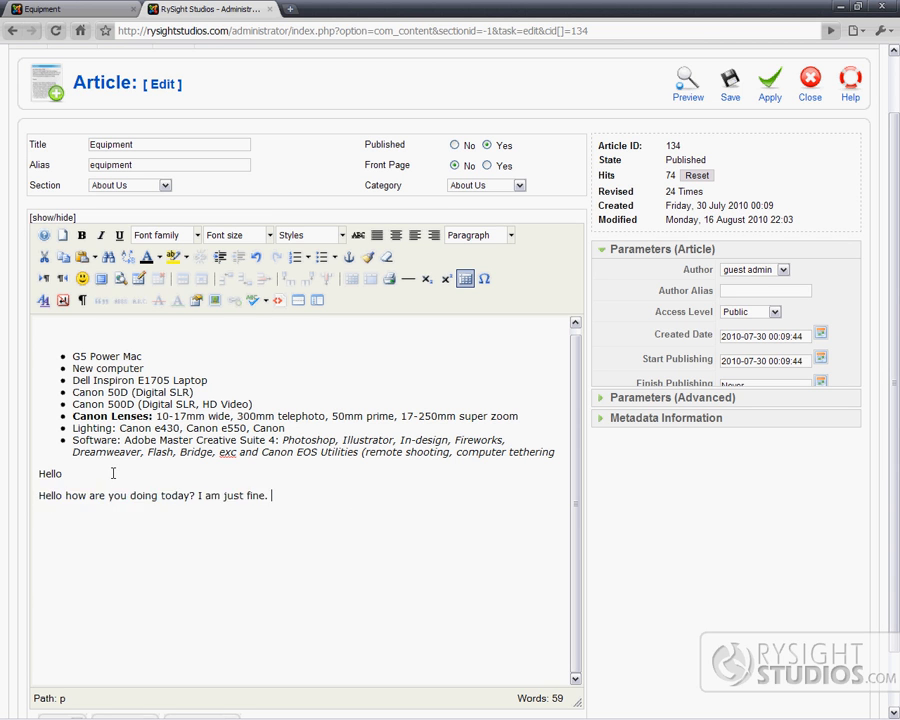
{"action": "key", "text": "ctrl+v"}
{"action": "key", "text": "ctrl+v"}
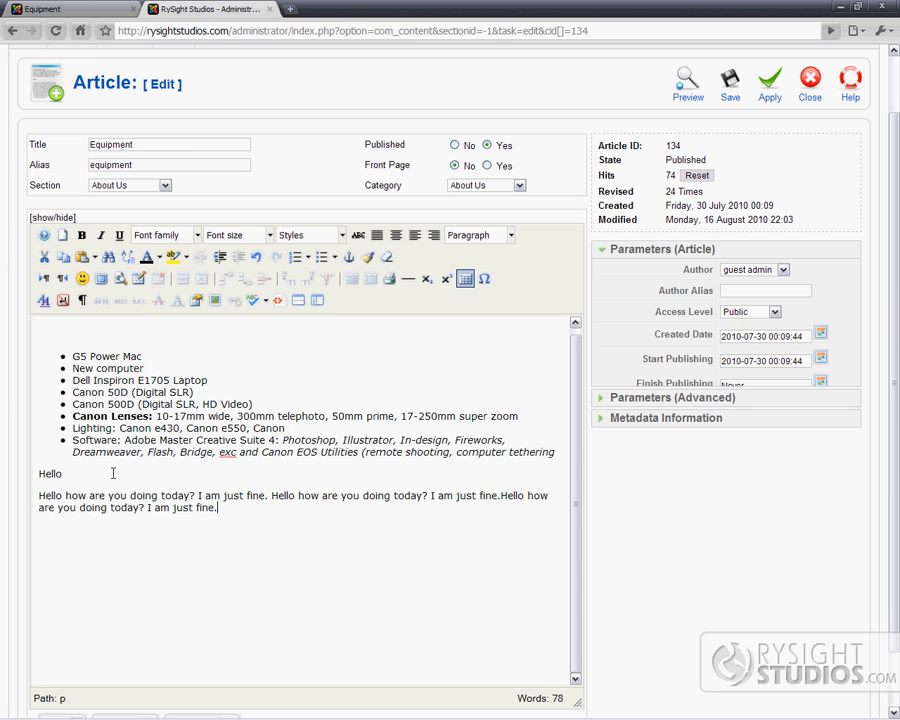
{"action": "key", "text": "ctrl+v"}
{"action": "key", "text": "ctrl+v"}
{"action": "key", "text": "ctrl+v"}
{"action": "key", "text": "ctrl+v"}
{"action": "key", "text": "ctrl+v"}
{"action": "key", "text": "ctrl+v"}
{"action": "key", "text": "ctrl+v"}
{"action": "key", "text": "ctrl+v"}
{"action": "key", "text": "ctrl+v"}
{"action": "key", "text": "ctrl+v"}
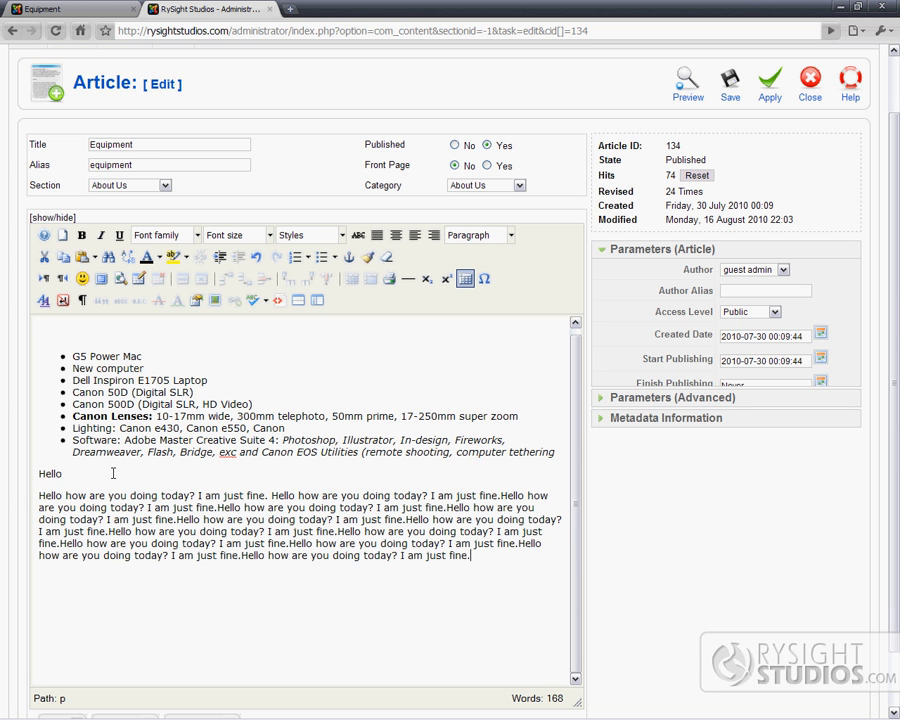
{"action": "key", "text": "ctrl+v"}
{"action": "key", "text": "ctrl+v"}
{"action": "key", "text": "ctrl+v"}
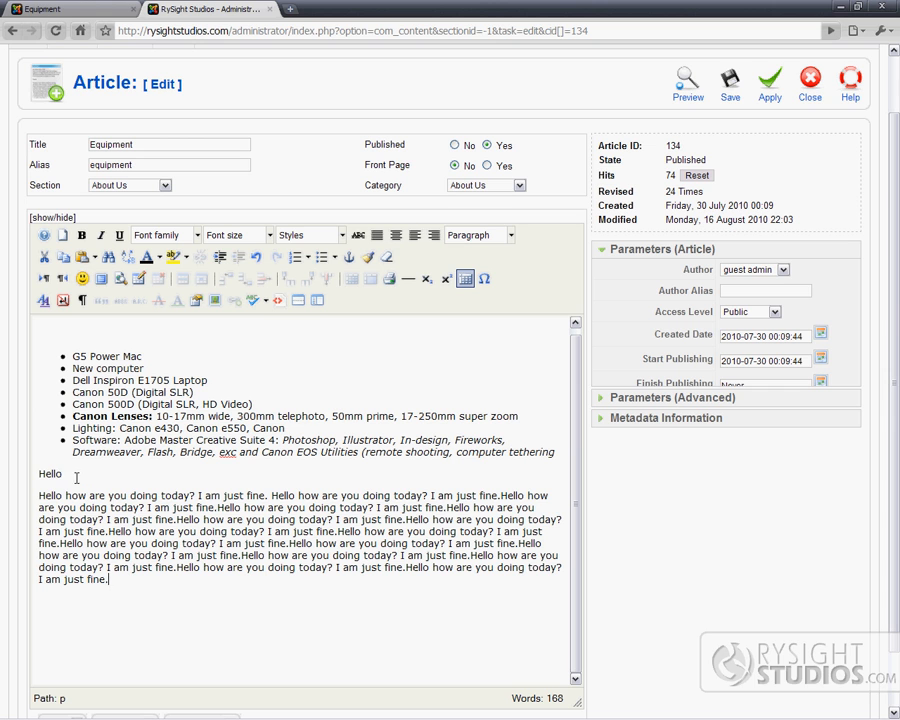
- Format the "Hello" line above the sample paragraph as Heading 4
{"action": "left_click_drag", "start_coordinate": [68, 474], "coordinate": [26, 474]}
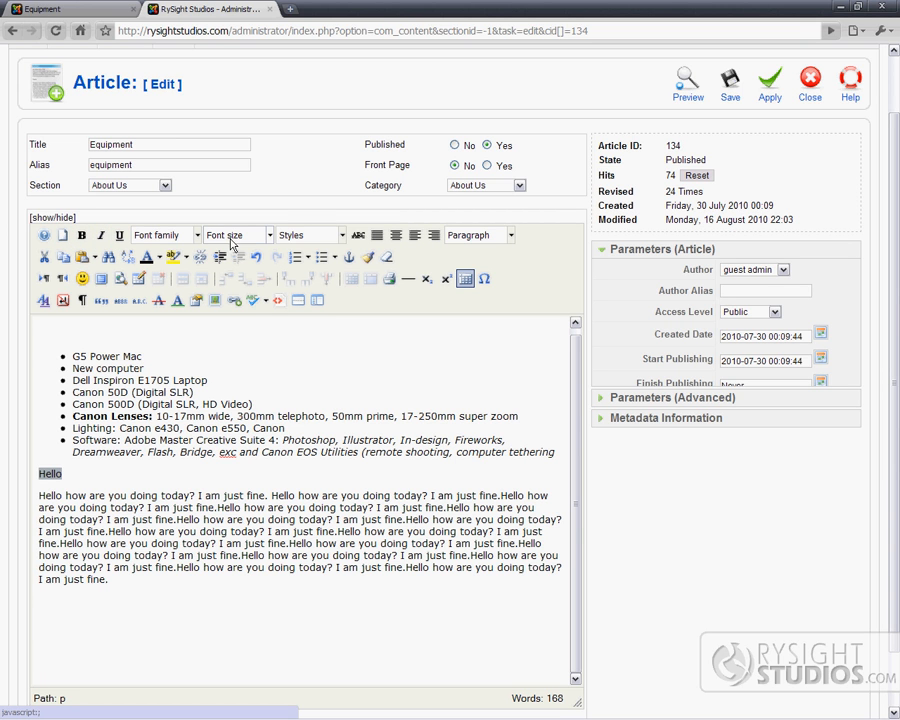
{"action": "left_click", "coordinate": [511, 237]}
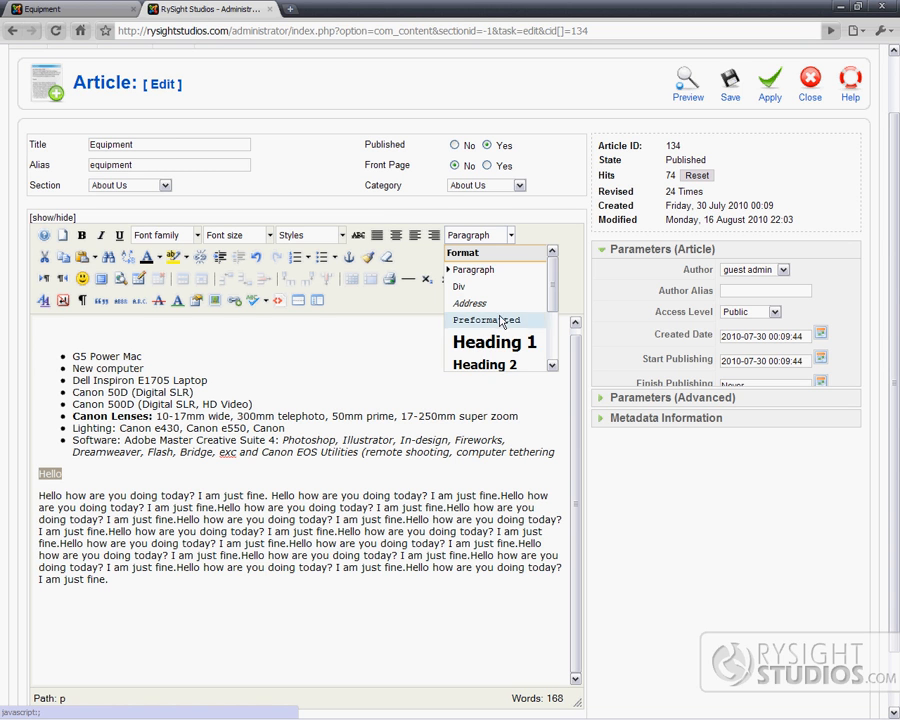
{"action": "scroll", "coordinate": [480, 318], "scroll_direction": "down", "scroll_amount": 1}
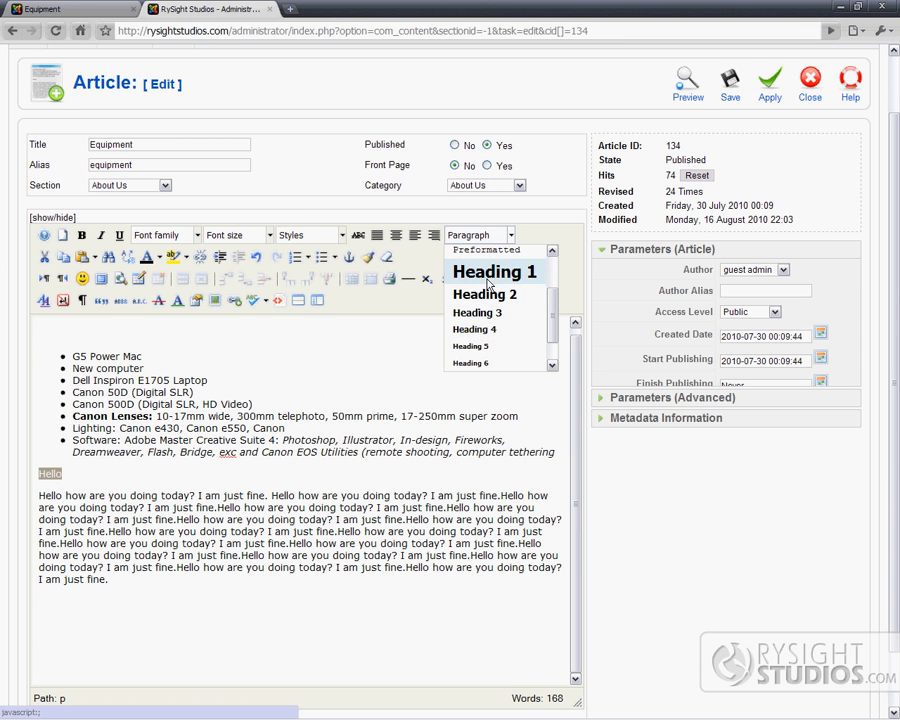
{"action": "scroll", "coordinate": [487, 300], "scroll_direction": "down", "scroll_amount": 2}
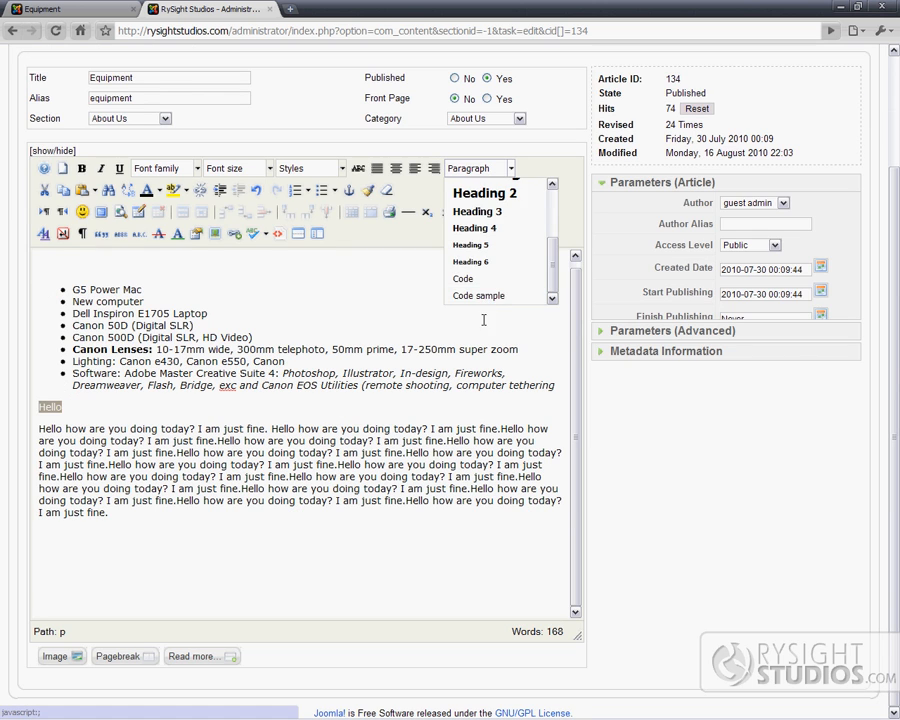
{"action": "scroll", "coordinate": [490, 290], "scroll_direction": "up", "scroll_amount": 2}
{"action": "scroll", "coordinate": [494, 261], "scroll_direction": "down", "scroll_amount": 2}
{"action": "left_click", "coordinate": [496, 229]}
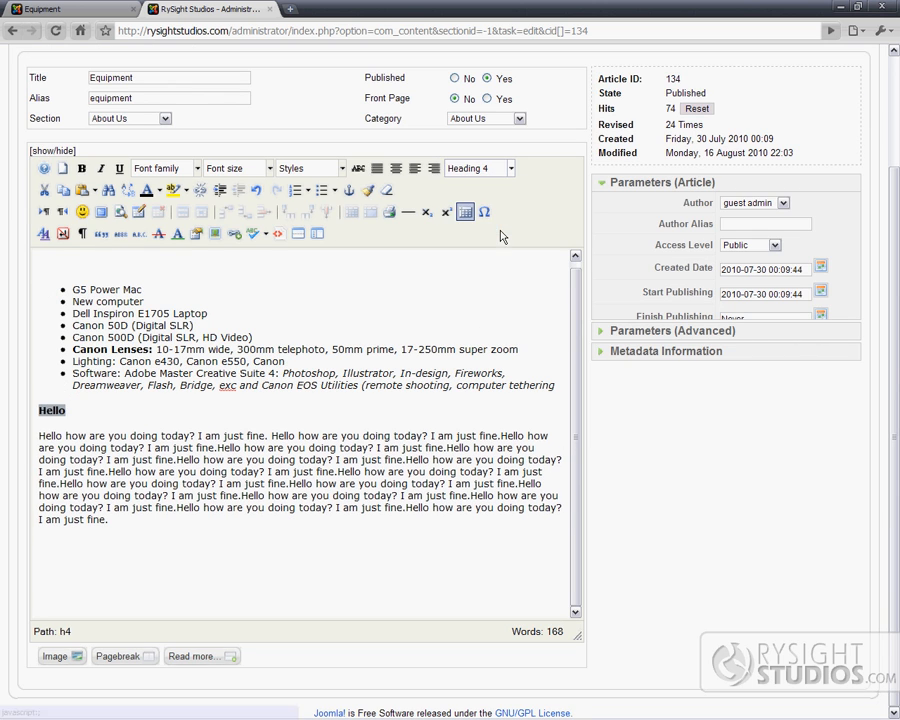
{"action": "left_click", "coordinate": [466, 292]}
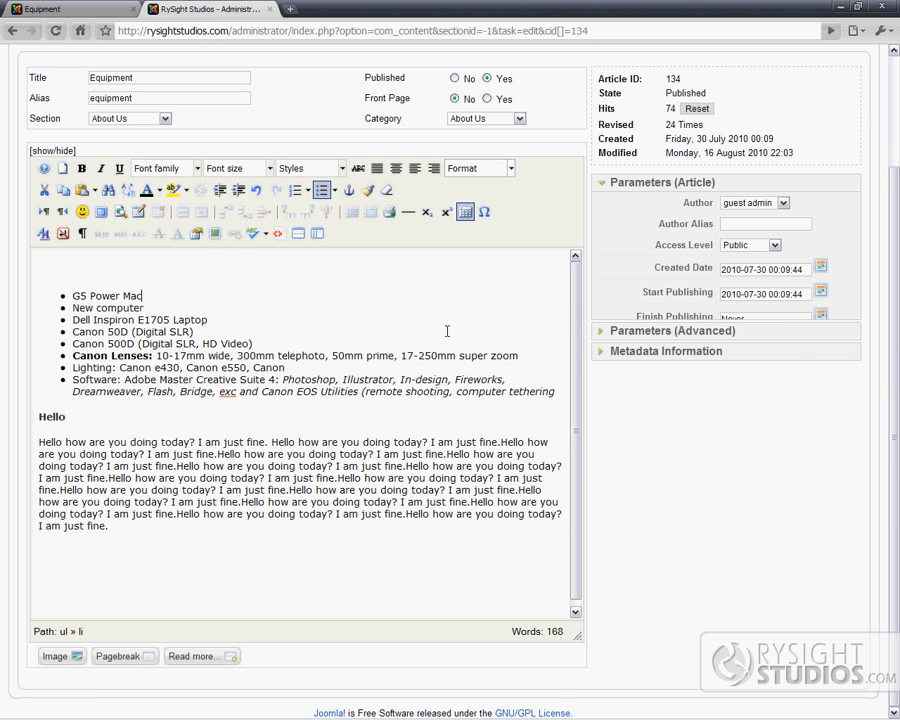
{"action": "scroll", "coordinate": [445, 328], "scroll_direction": "up", "scroll_amount": 2}
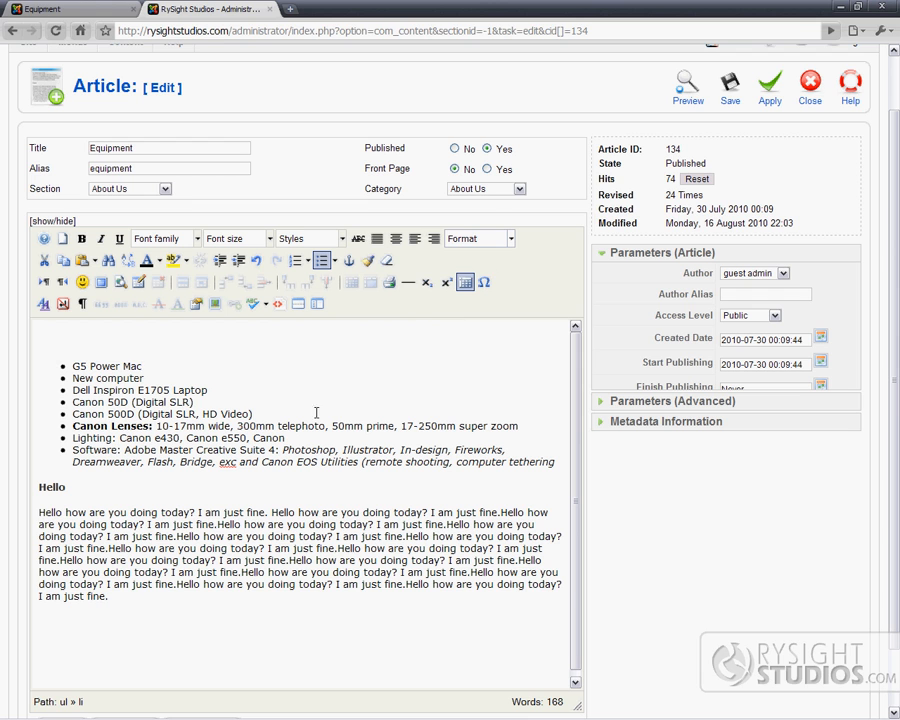
{"action": "left_click_drag", "start_coordinate": [39, 513], "coordinate": [198, 512]}
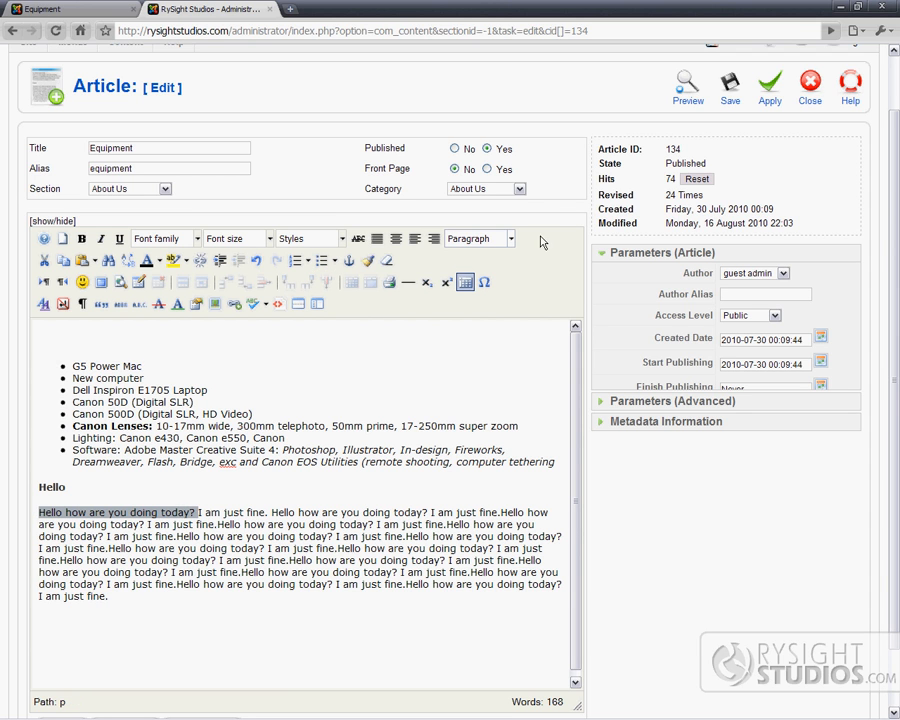
{"action": "left_click", "coordinate": [340, 524]}
{"action": "left_click_drag", "start_coordinate": [108, 597], "coordinate": [16, 513]}
{"action": "left_click", "coordinate": [155, 497]}
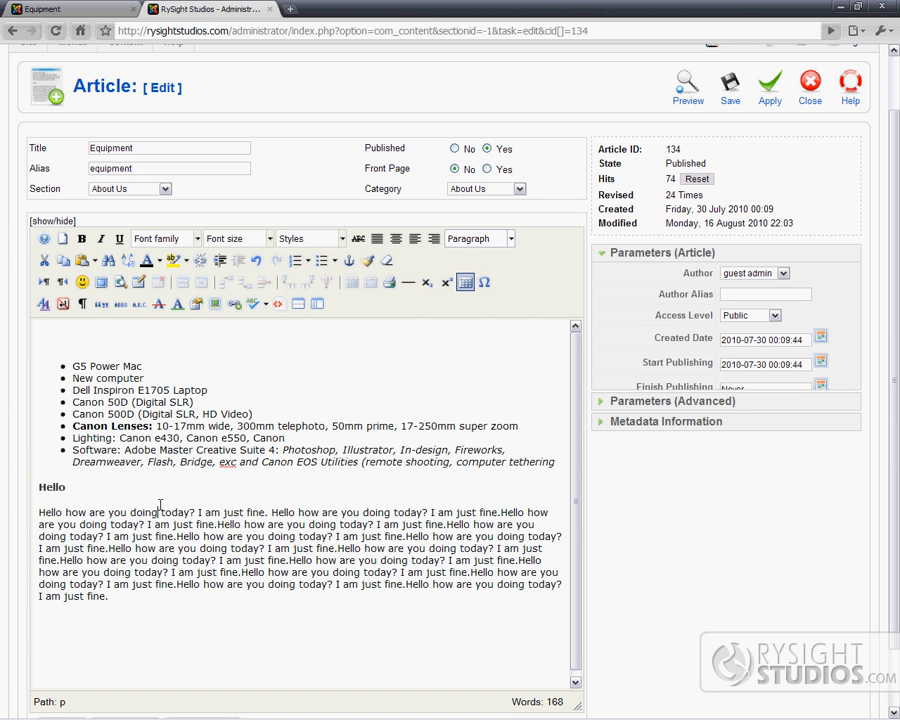
- At the start of the sample paragraph, begin inserting an image and choose IMG_9537.jpg from the gallery folder
{"action": "left_click", "coordinate": [39, 511]}
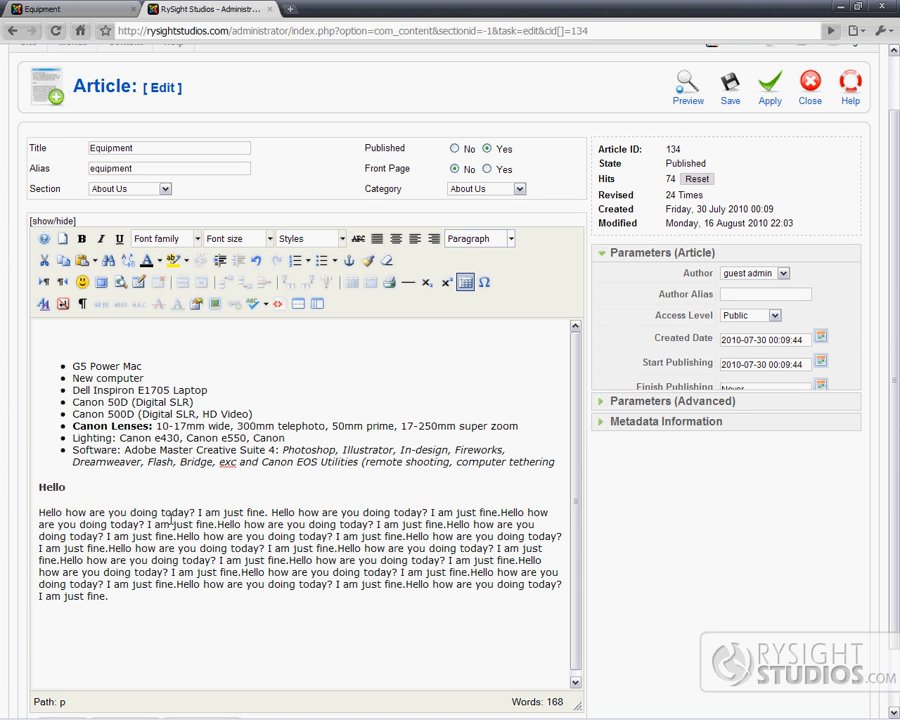
{"action": "left_click", "coordinate": [198, 306]}
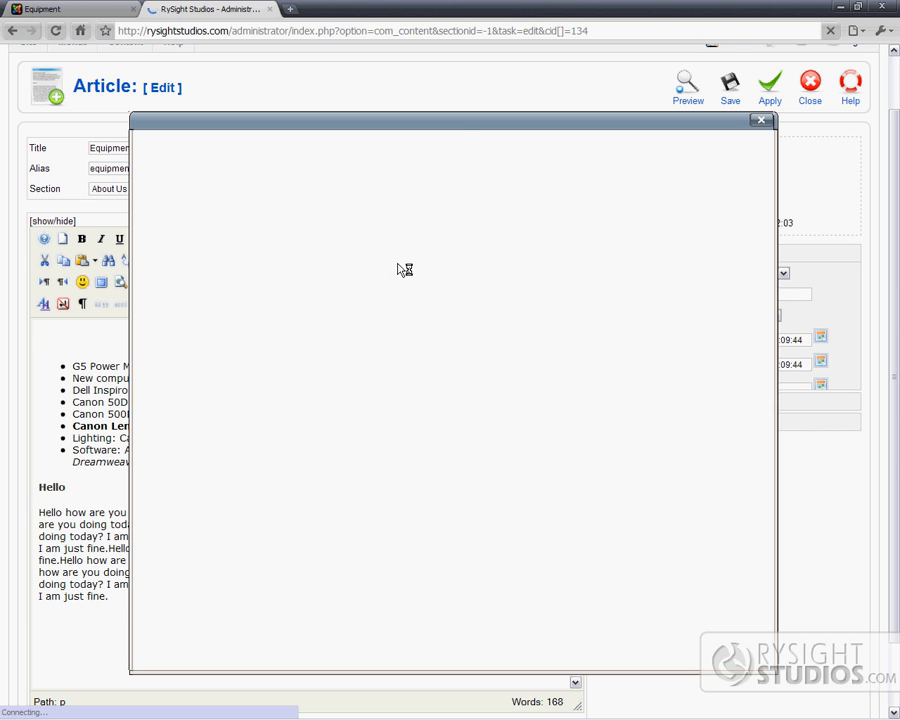
{"action": "left_click_drag", "start_coordinate": [463, 122], "coordinate": [458, 115]}
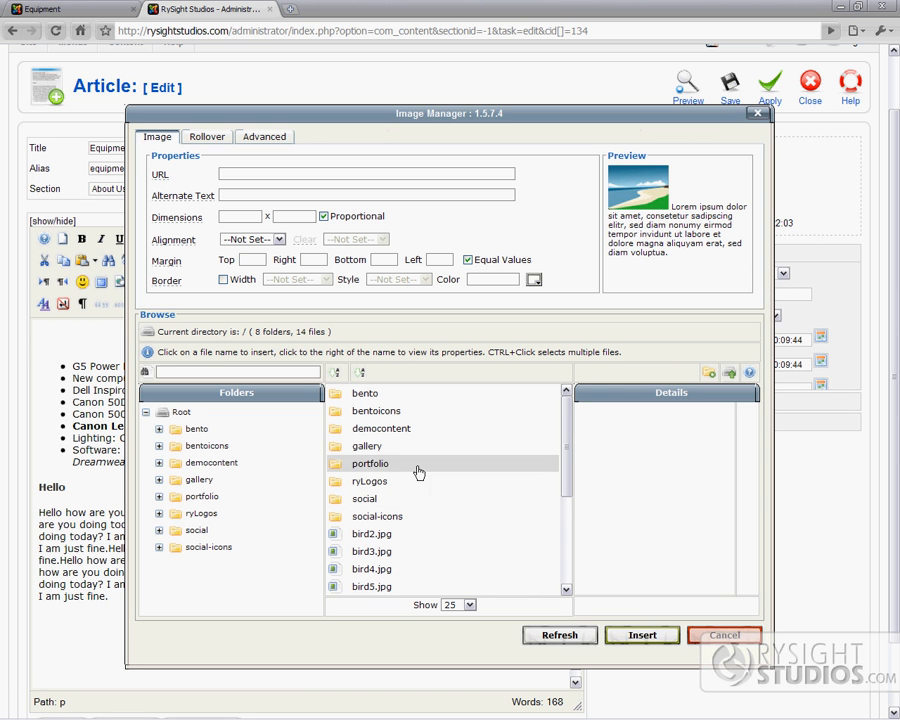
{"action": "left_click", "coordinate": [373, 448]}
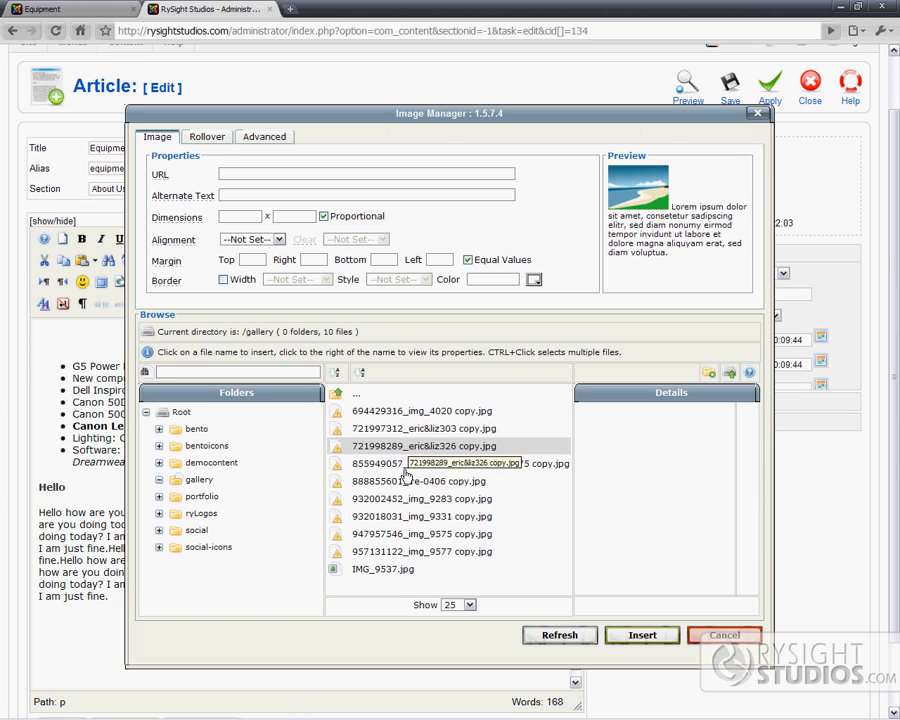
{"action": "left_click", "coordinate": [384, 416]}
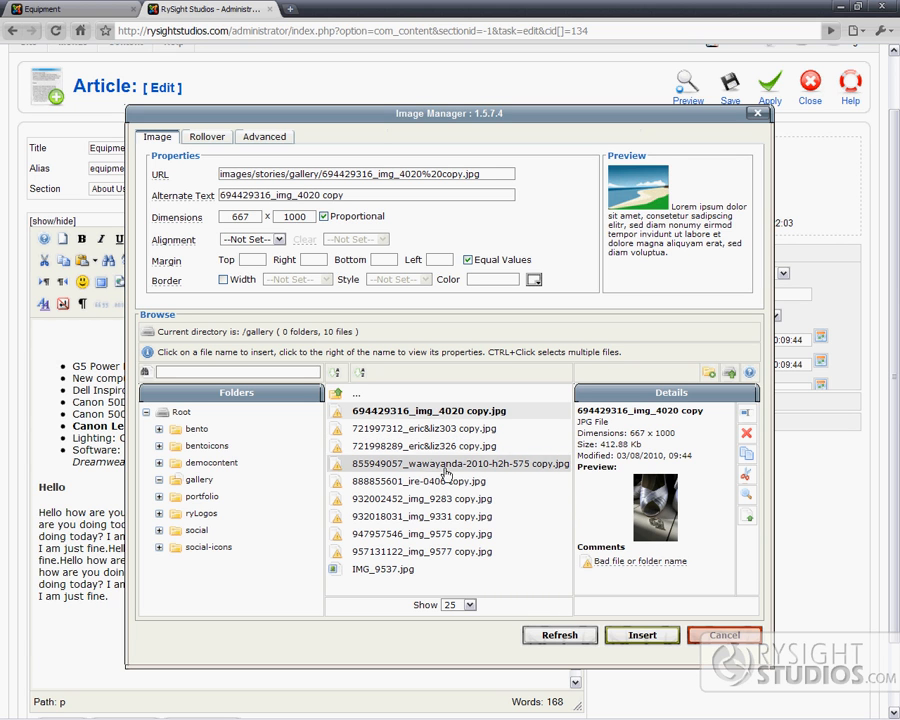
{"action": "left_click", "coordinate": [400, 571]}
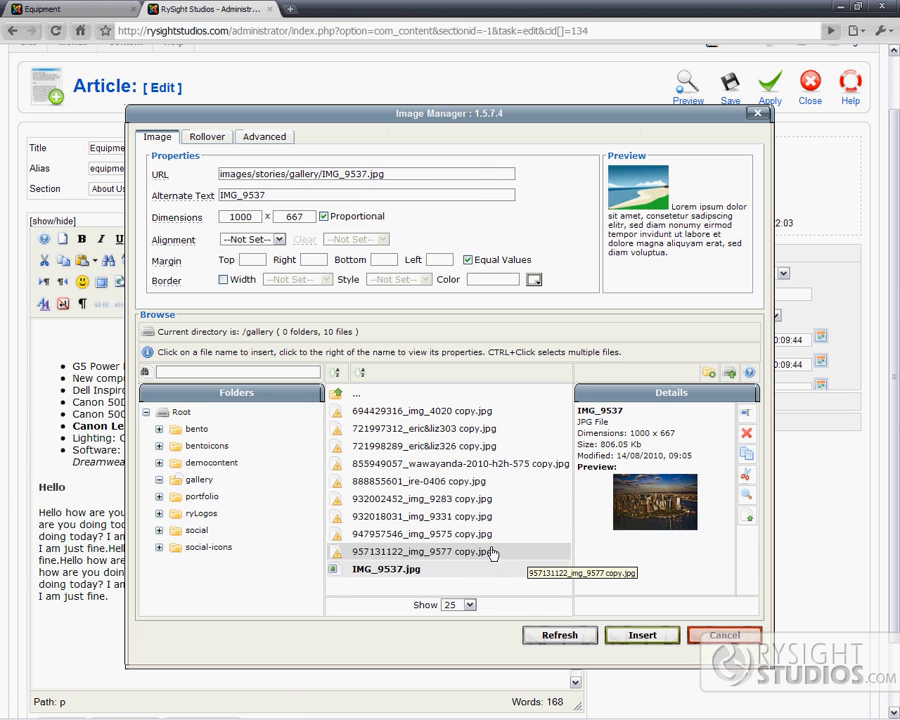
{"action": "left_click", "coordinate": [432, 552]}
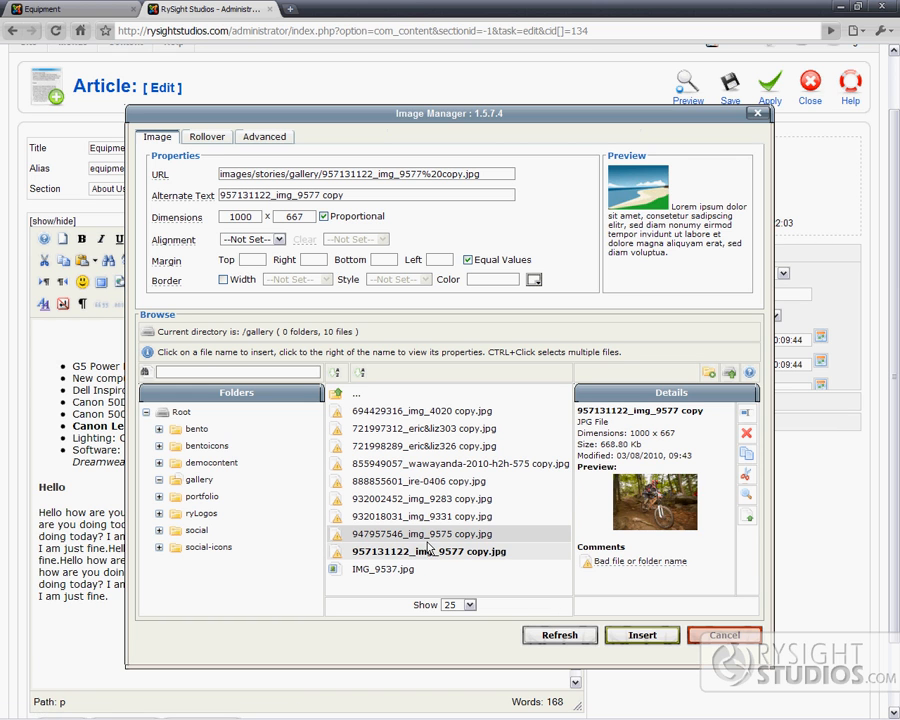
{"action": "left_click", "coordinate": [412, 570]}
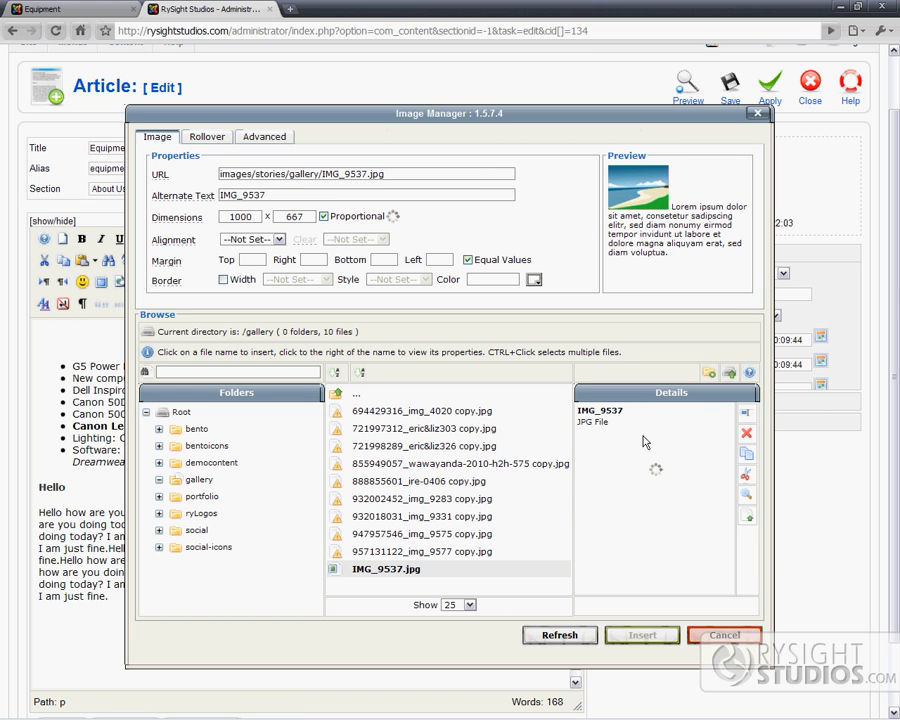
- Set the image's width to 150 with proportional height, align it Left, and give it equal margins of 10
{"action": "double_click", "coordinate": [257, 216]}
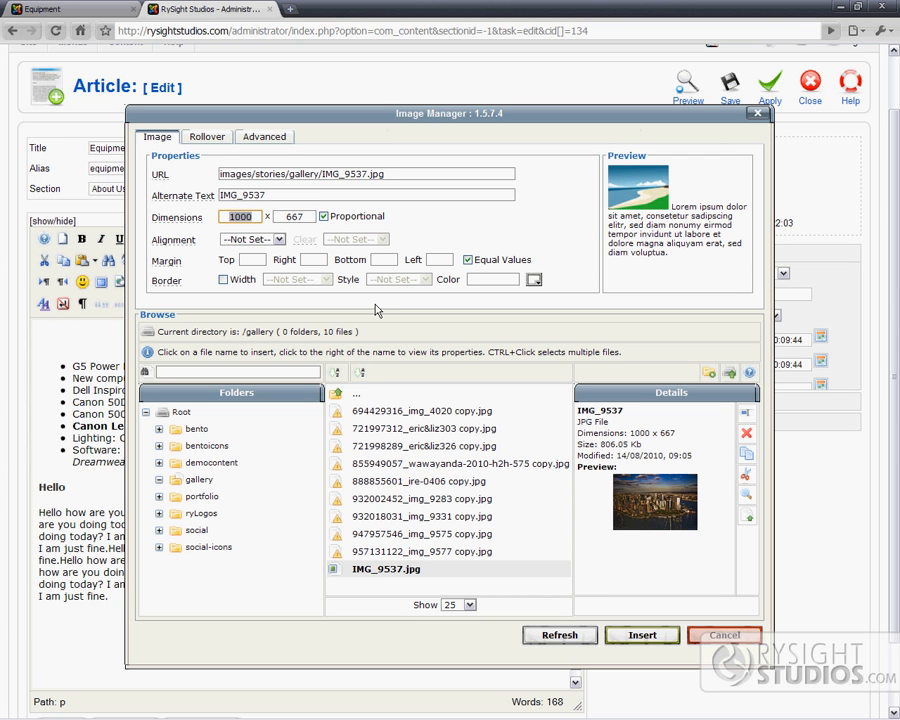
{"action": "type", "text": "150"}
{"action": "left_click", "coordinate": [454, 246]}
{"action": "left_click", "coordinate": [279, 239]}
{"action": "left_click", "coordinate": [243, 291]}
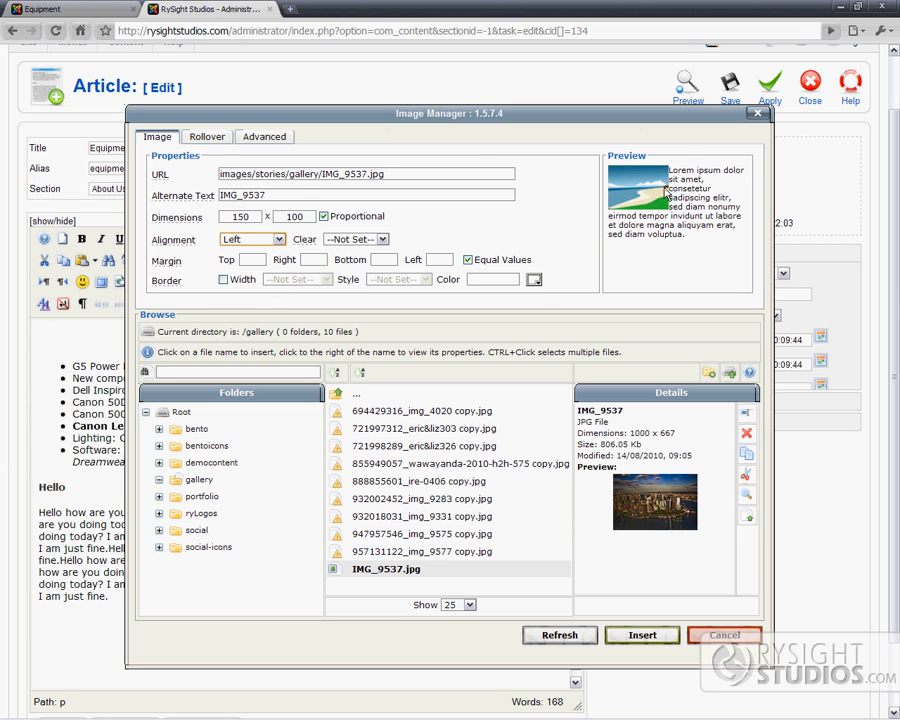
{"action": "left_click", "coordinate": [253, 258]}
{"action": "left_click", "coordinate": [476, 229]}
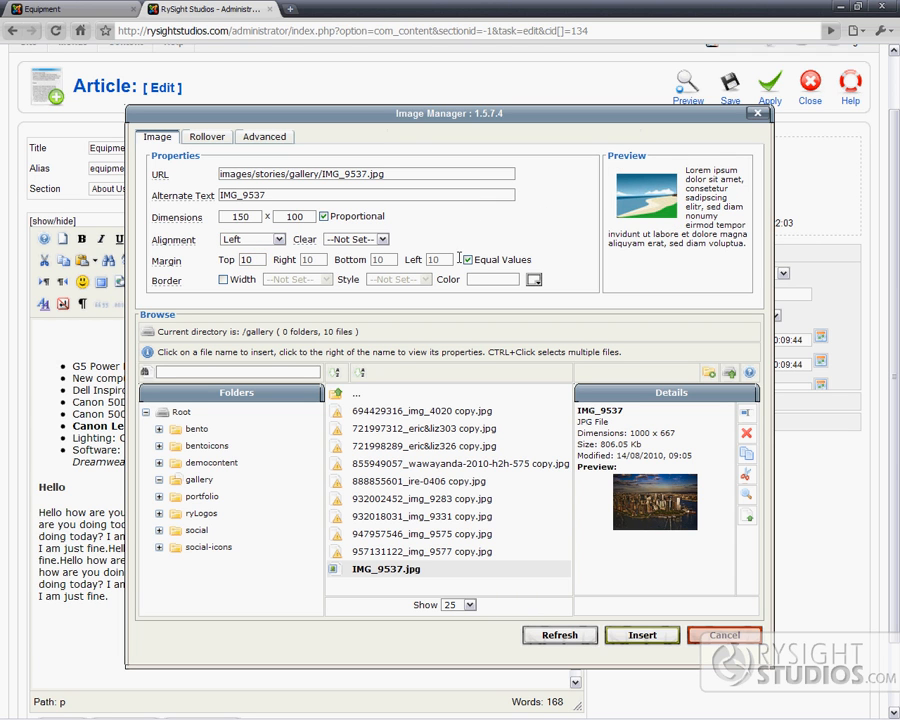
- Turn off equal margin values, set the top, bottom and left margins to 0, and insert the image into the paragraph
{"action": "left_click", "coordinate": [468, 260]}
{"action": "left_click", "coordinate": [386, 259]}
{"action": "left_click_drag", "start_coordinate": [396, 259], "coordinate": [350, 258]}
{"action": "type", "text": "0"}
{"action": "left_click_drag", "start_coordinate": [253, 262], "coordinate": [218, 258]}
{"action": "type", "text": "0"}
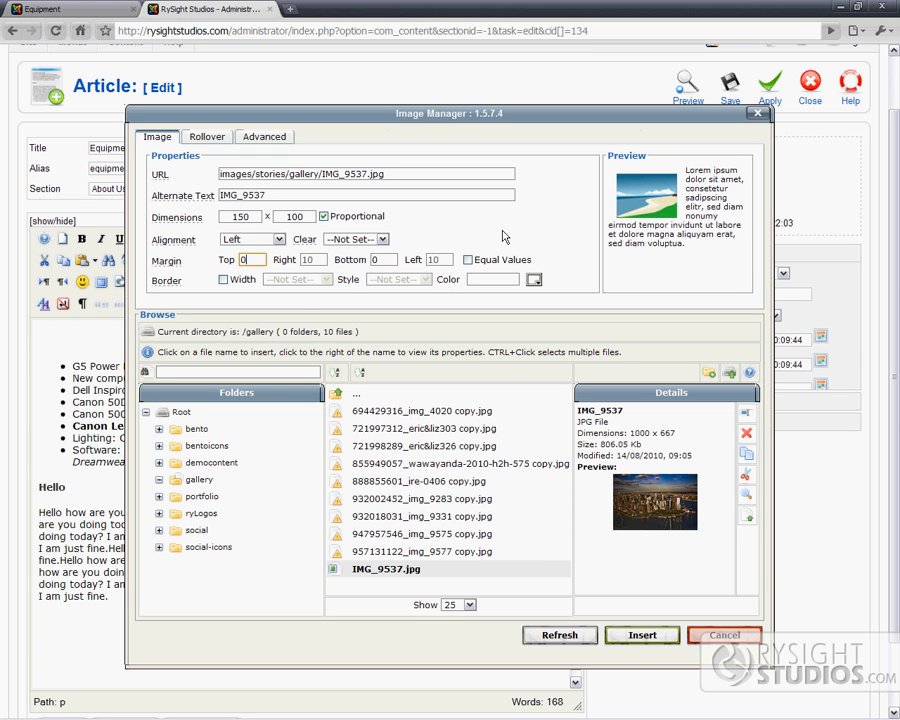
{"action": "double_click", "coordinate": [436, 259]}
{"action": "type", "text": "0"}
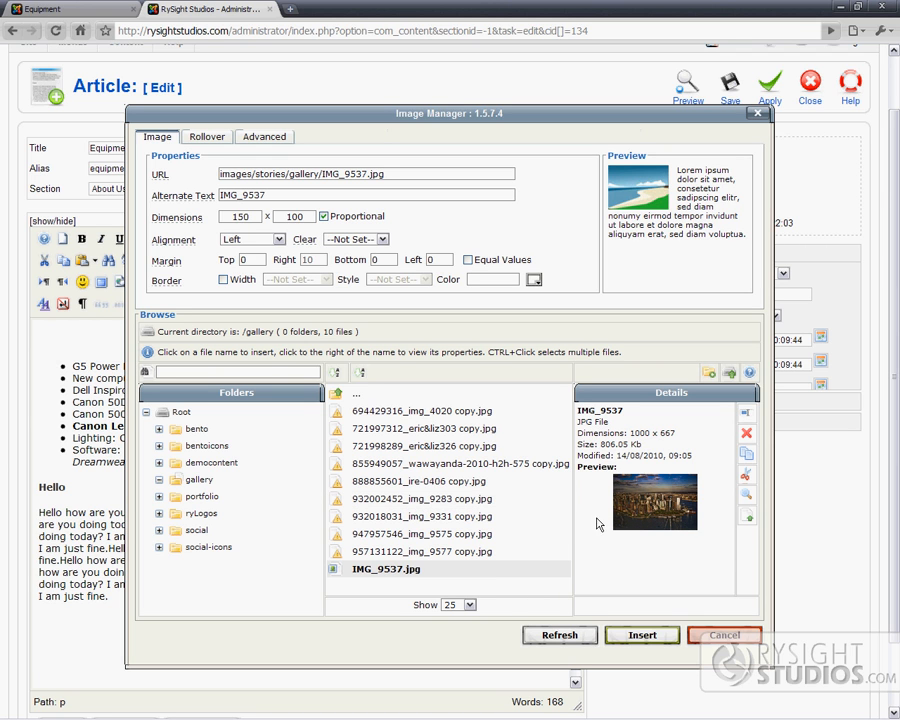
{"action": "left_click", "coordinate": [642, 637]}
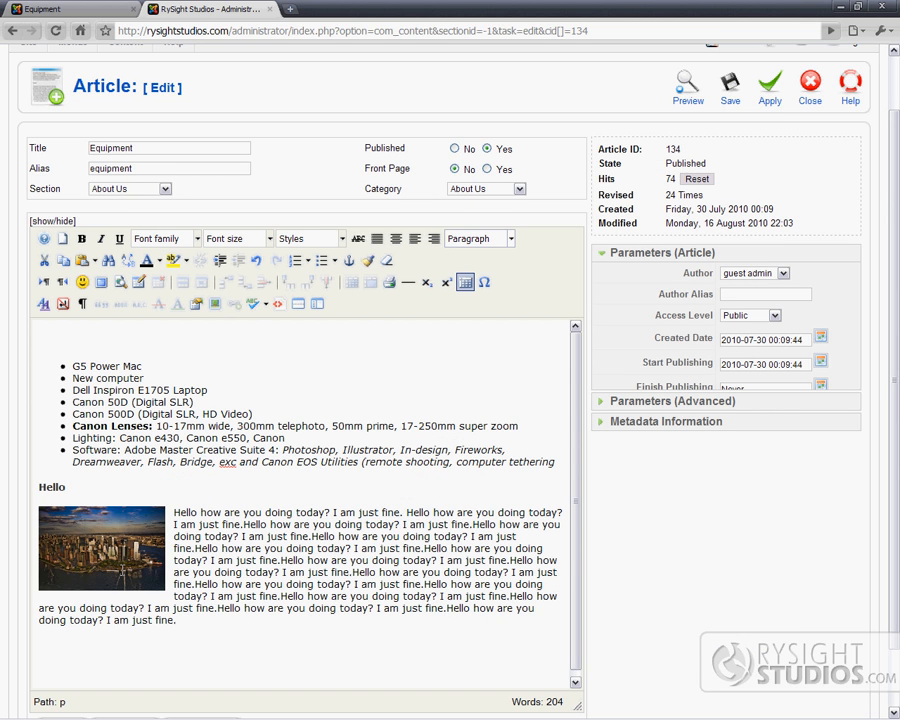
{"action": "left_click", "coordinate": [100, 548]}
{"action": "left_click", "coordinate": [236, 631]}
- In the sample paragraph's first line, make "I am just fine." bold and the following "Hello how are you doing" italic
{"action": "left_click_drag", "start_coordinate": [334, 512], "coordinate": [397, 516]}
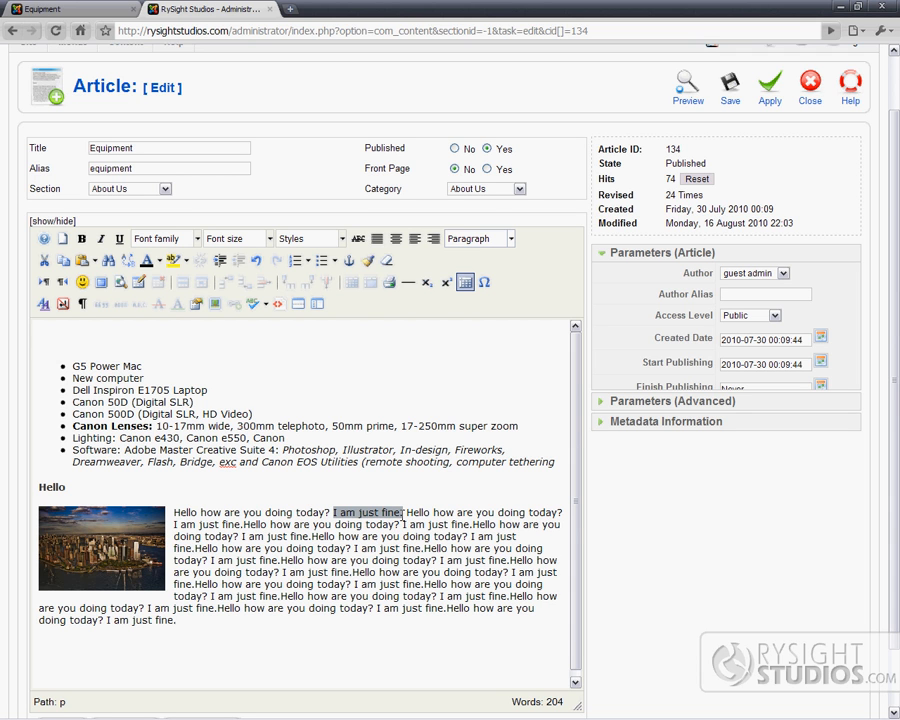
{"action": "left_click", "coordinate": [82, 238]}
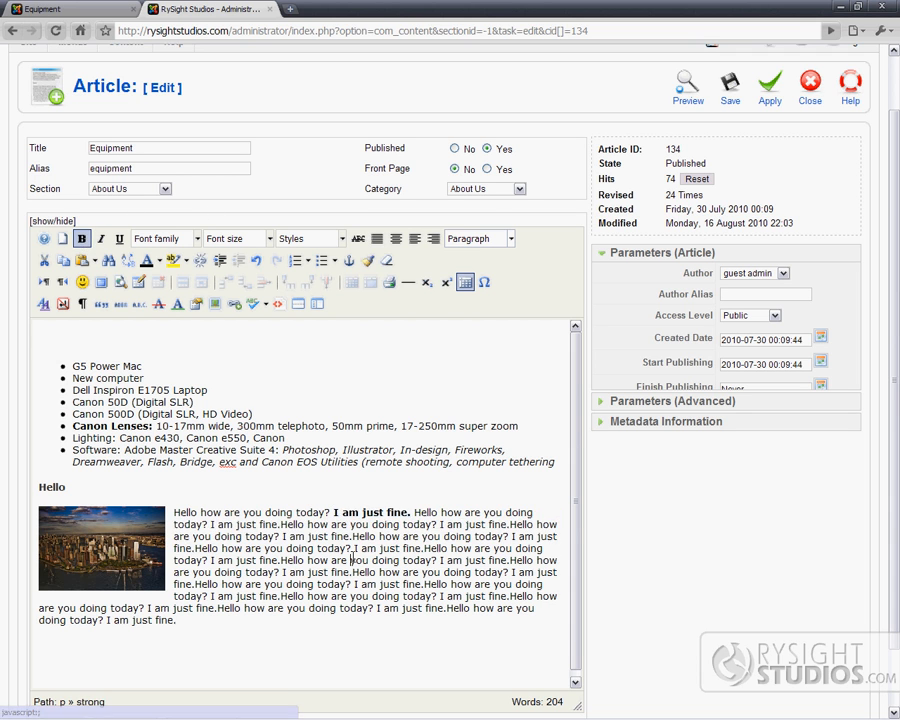
{"action": "left_click", "coordinate": [350, 560]}
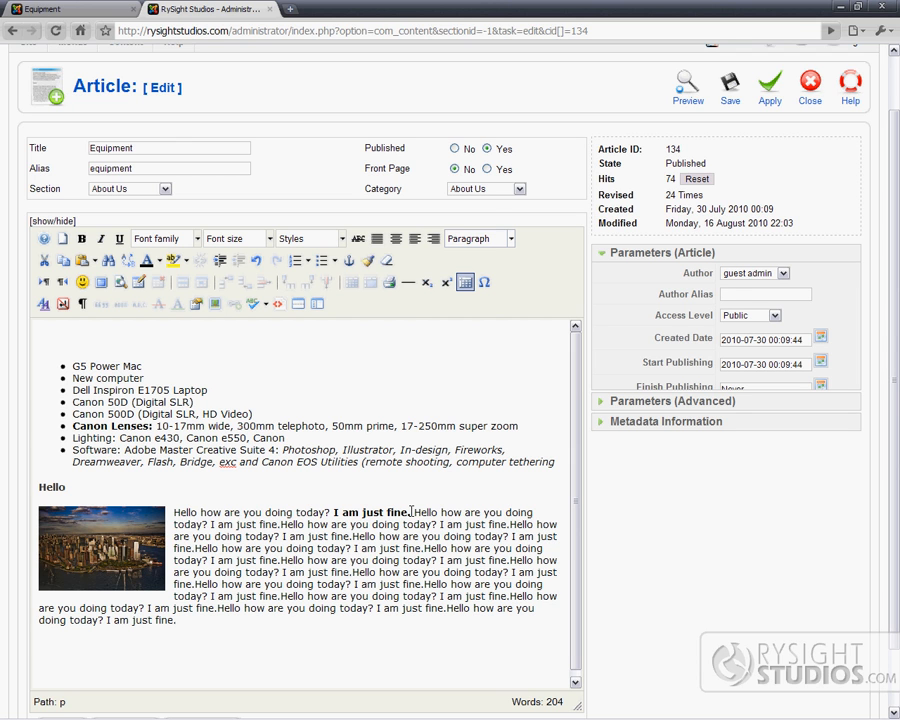
{"action": "left_click_drag", "start_coordinate": [415, 512], "coordinate": [533, 512]}
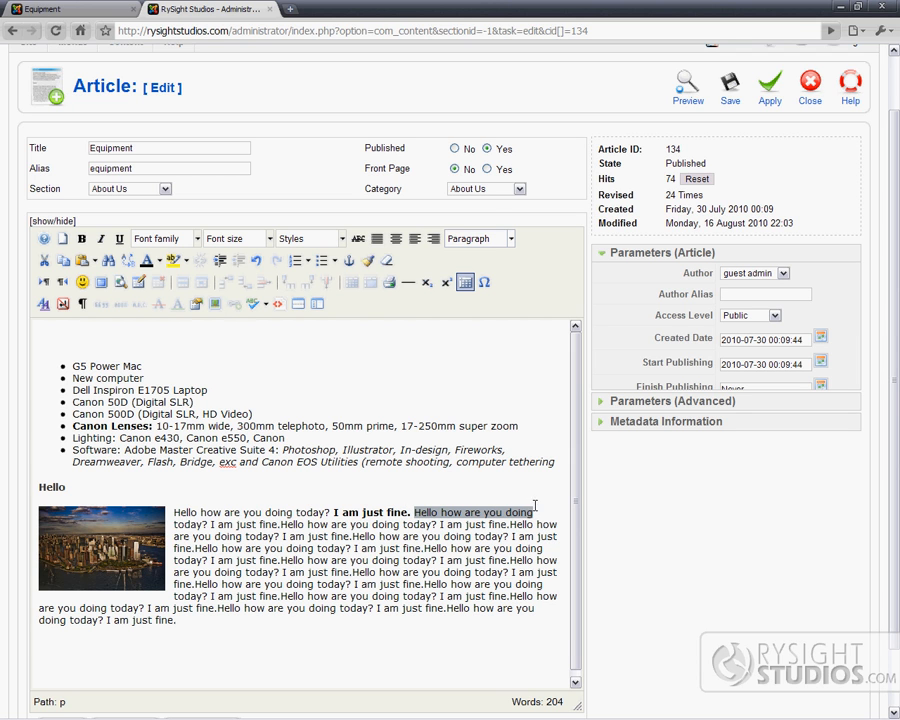
{"action": "left_click", "coordinate": [101, 238]}
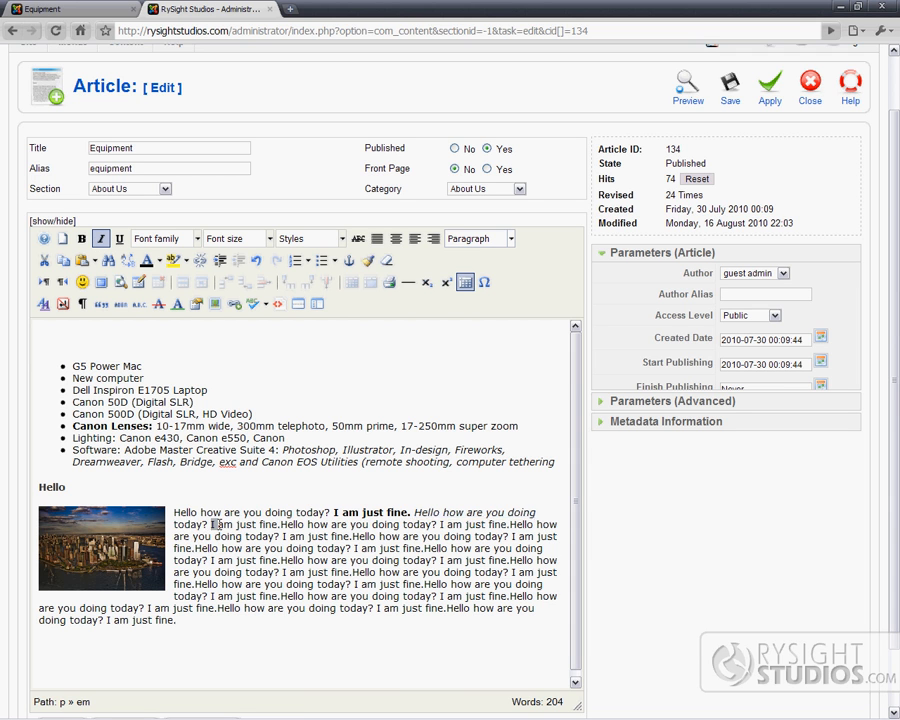
- Underline the second "I am just fine." in the sample paragraph
{"action": "left_click_drag", "start_coordinate": [210, 525], "coordinate": [290, 526]}
{"action": "left_click", "coordinate": [119, 238]}
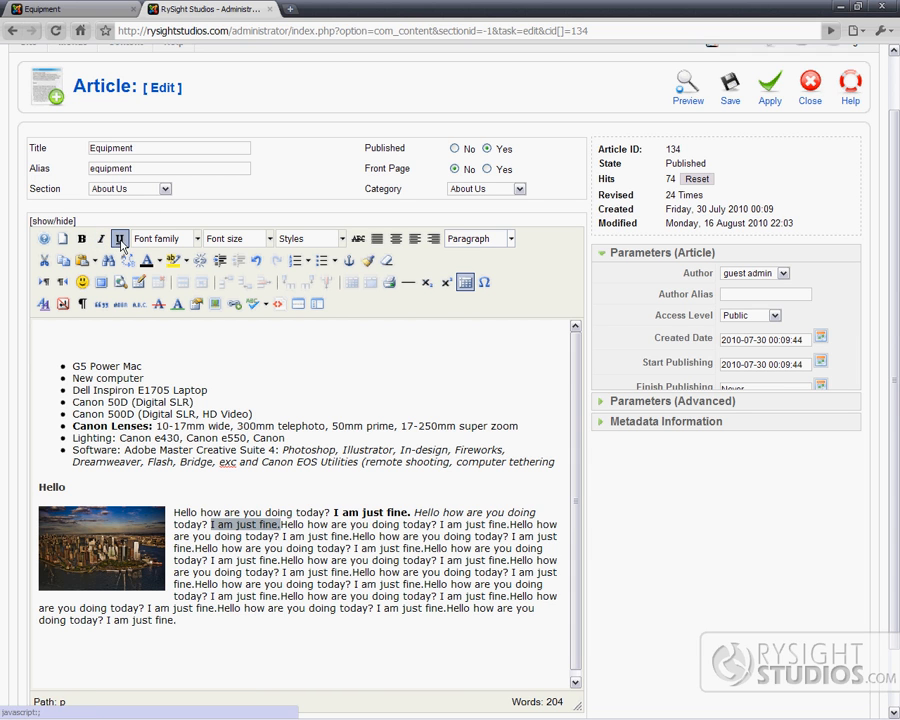
{"action": "left_click", "coordinate": [312, 576]}
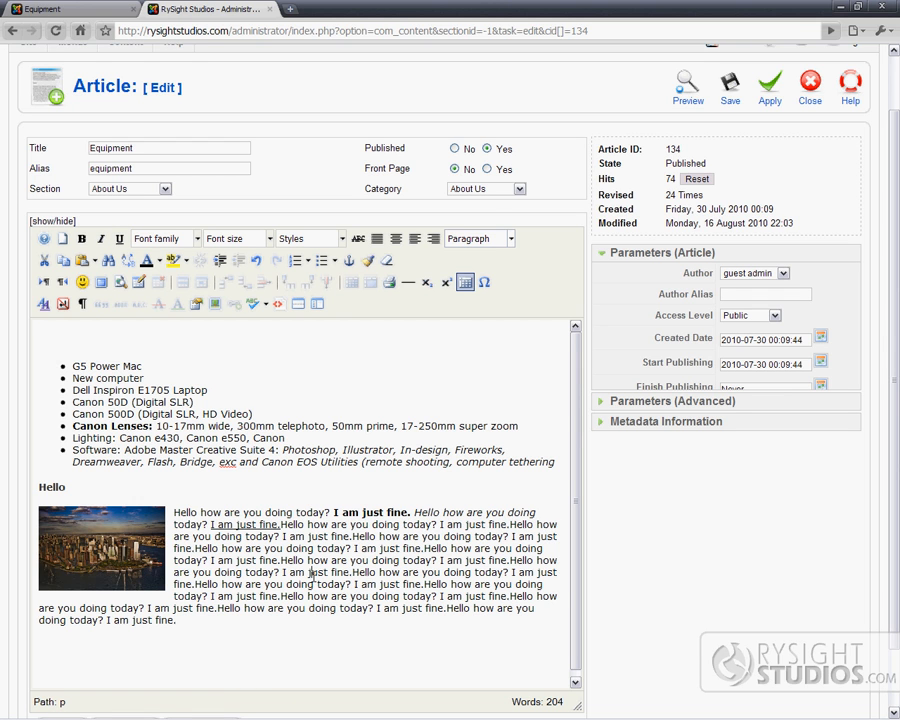
{"action": "double_click", "coordinate": [46, 486]}
{"action": "key", "text": "ctrl+4"}
{"action": "left_click", "coordinate": [91, 486]}
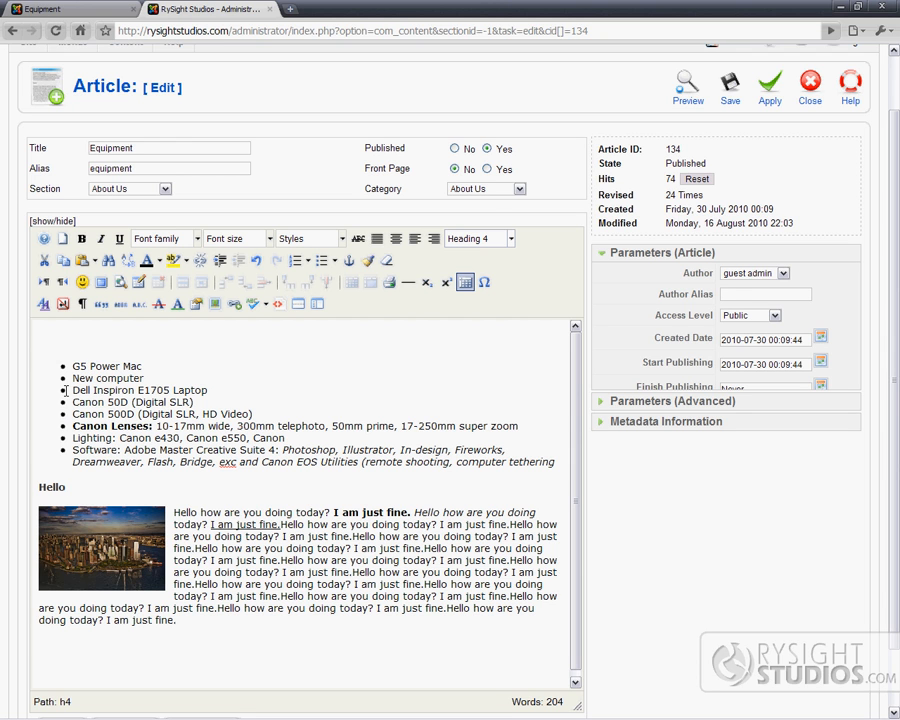
- In the equipment list, make the word "Lighting" bold and delete the "New computer" item
{"action": "left_click_drag", "start_coordinate": [115, 438], "coordinate": [72, 438]}
{"action": "left_click", "coordinate": [81, 238]}
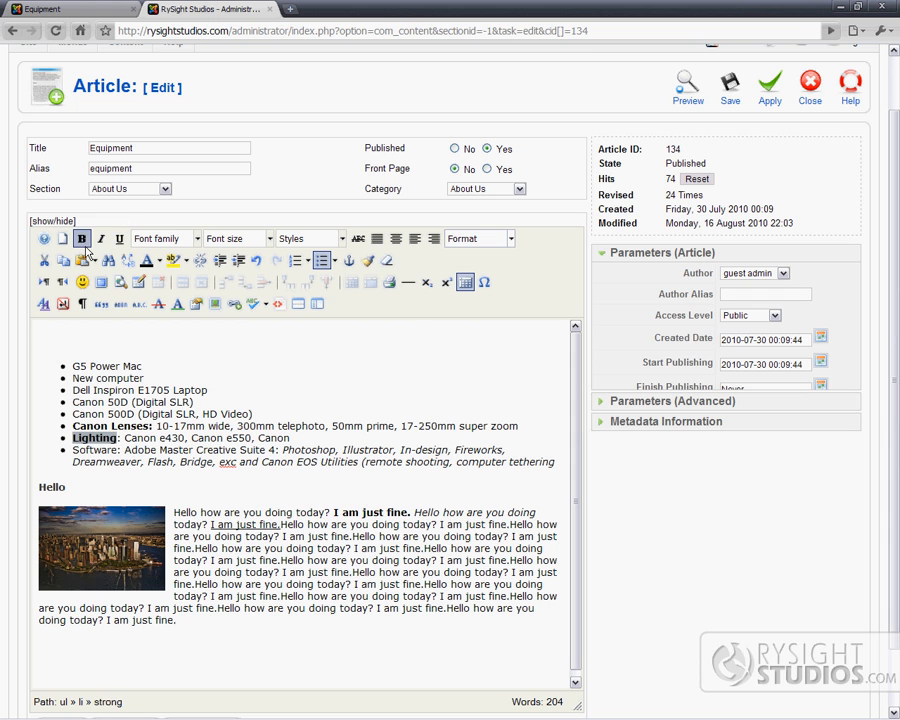
{"action": "left_click_drag", "start_coordinate": [146, 378], "coordinate": [73, 377]}
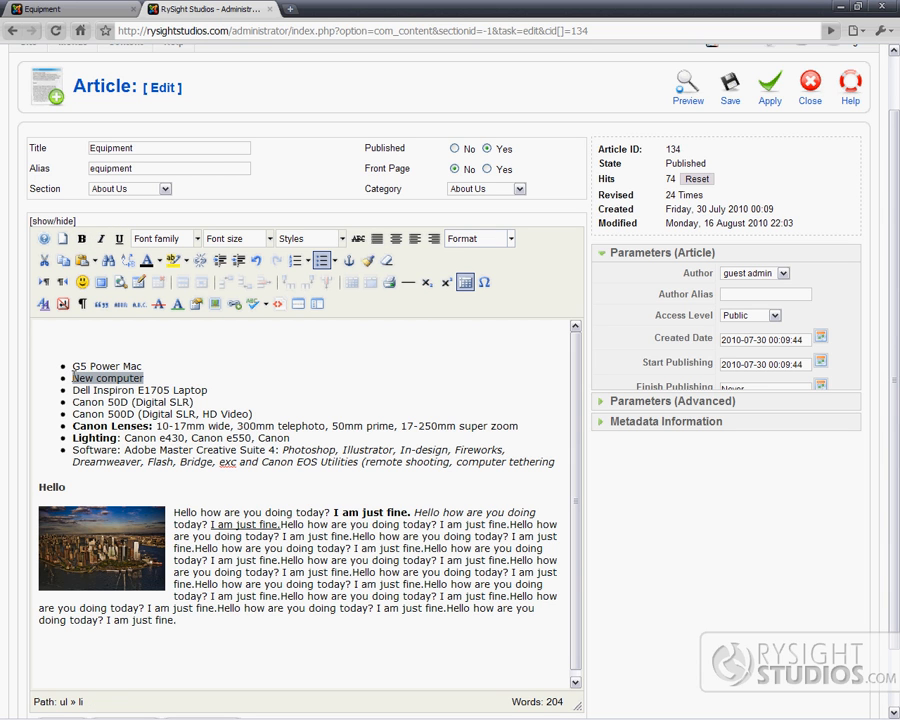
{"action": "key", "text": "BackSpace"}
{"action": "key", "text": "BackSpace"}
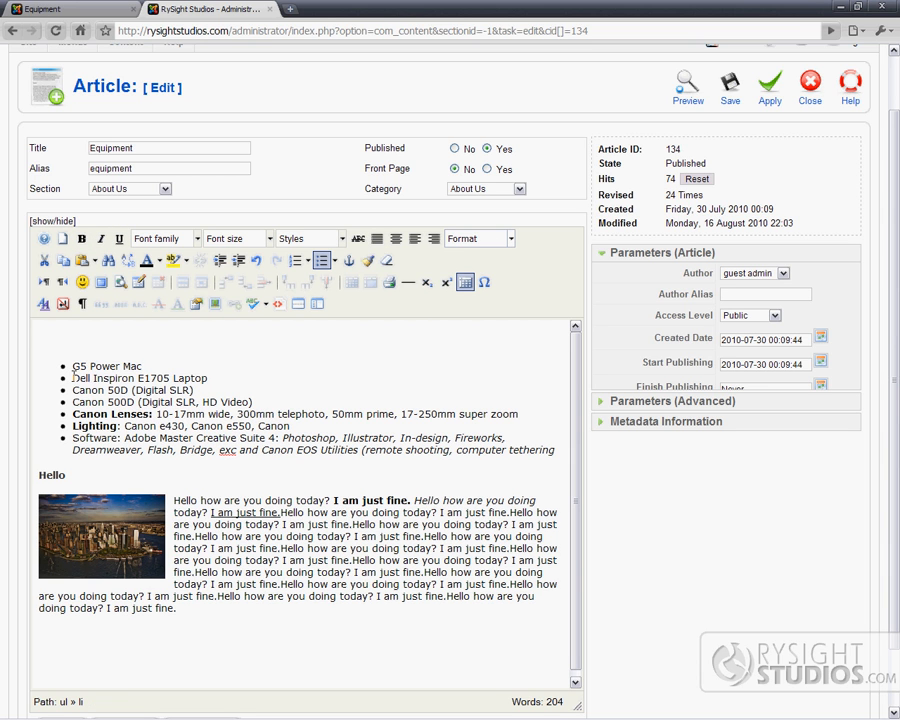
- Make the "Software:" label in the last item of the equipment list bold
{"action": "left_click_drag", "start_coordinate": [121, 438], "coordinate": [72, 438]}
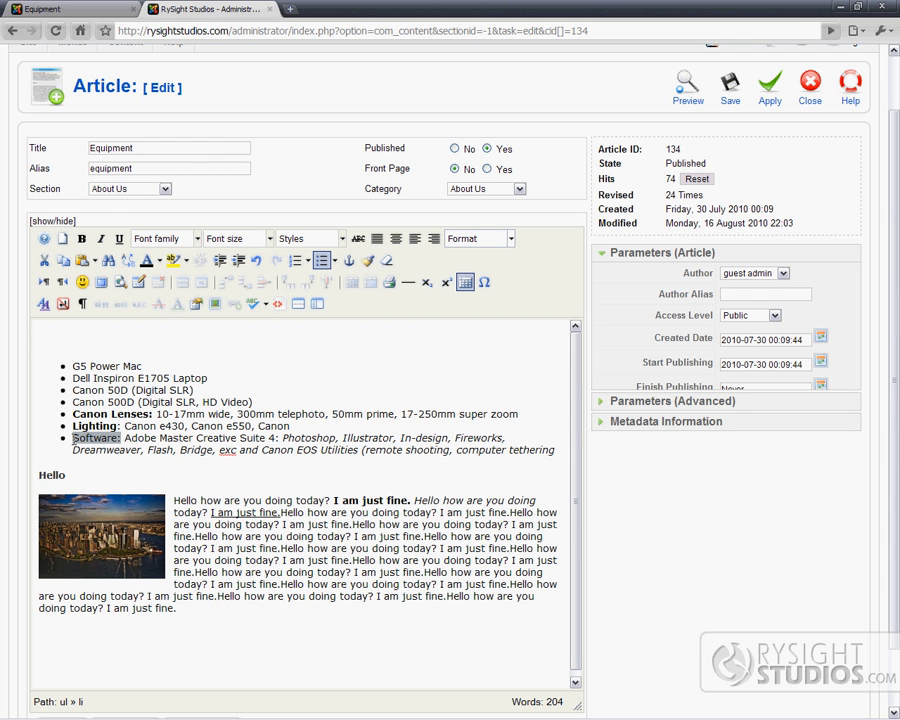
{"action": "left_click", "coordinate": [82, 240]}
{"action": "left_click", "coordinate": [151, 450]}
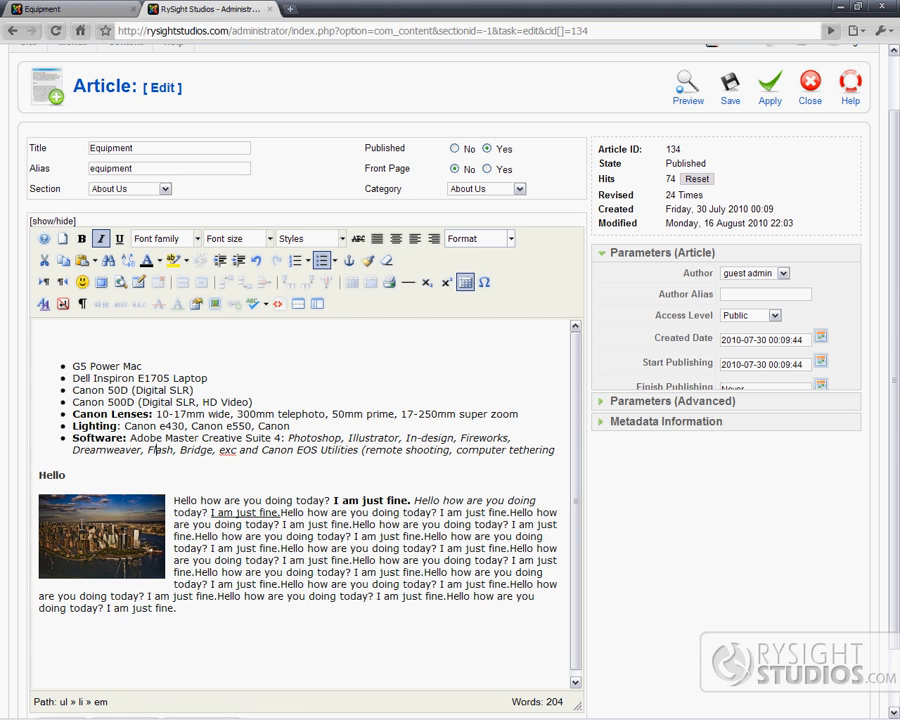
{"action": "left_click", "coordinate": [102, 537]}
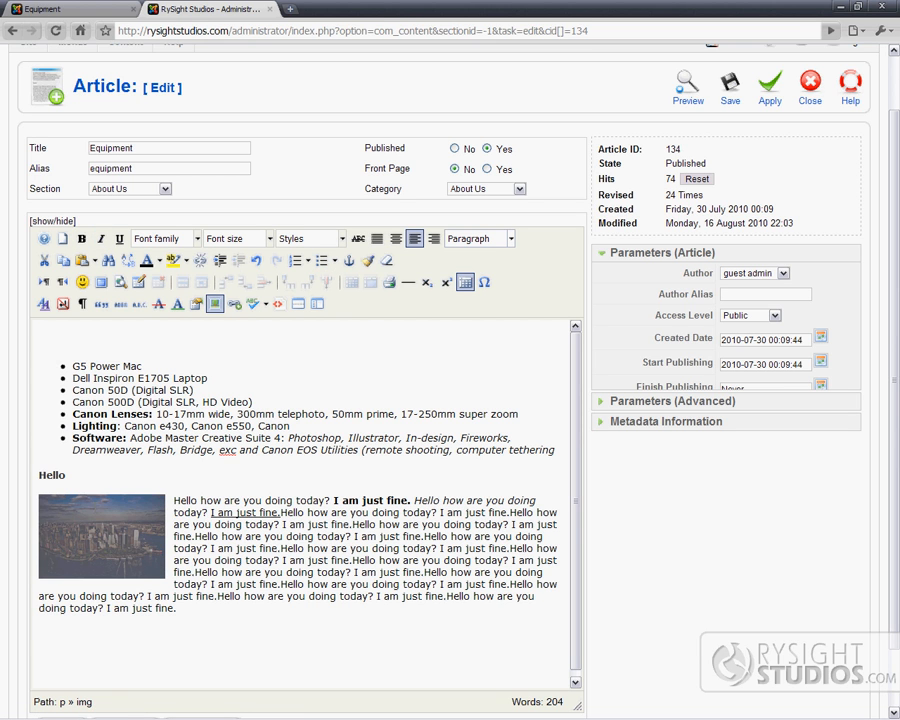
{"action": "left_click", "coordinate": [211, 632]}
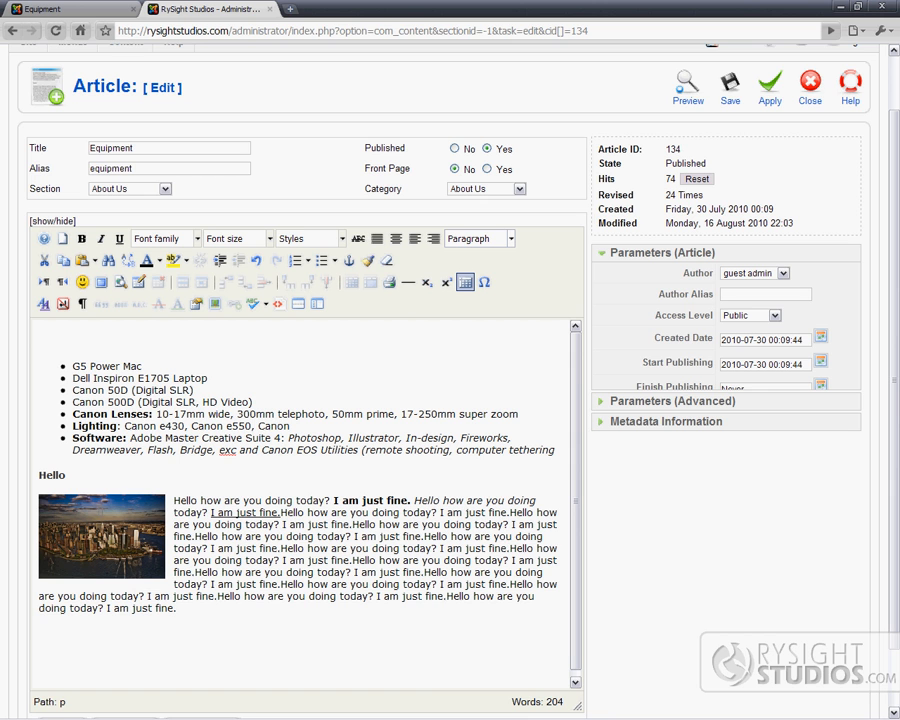
- Save the article while keeping it open for editing, and reload the public Equipment page to check the changes
{"action": "scroll", "coordinate": [466, 148], "scroll_direction": "up", "scroll_amount": 2}
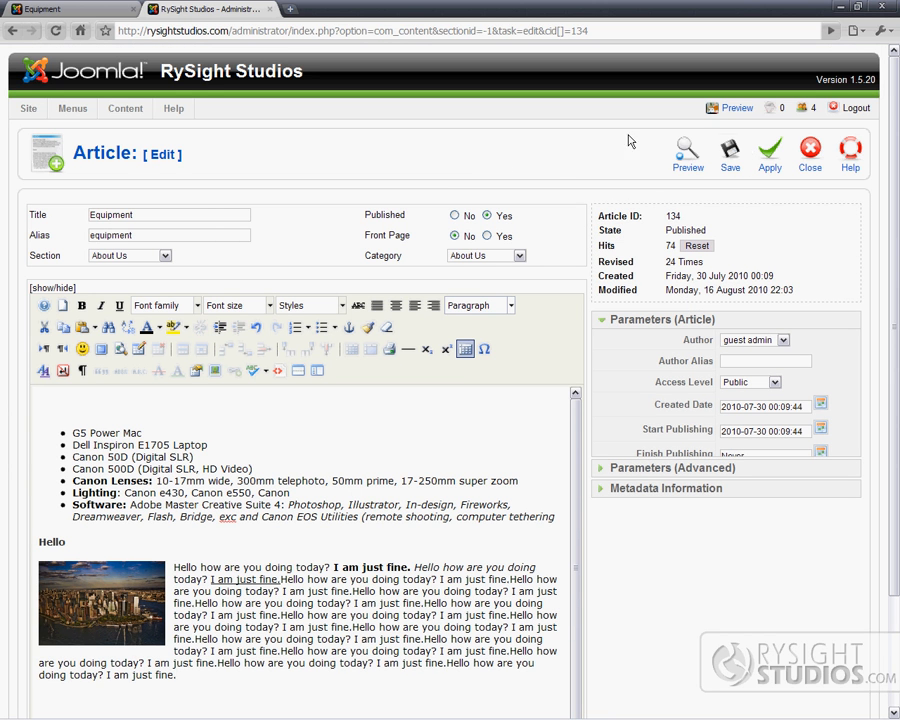
{"action": "left_click", "coordinate": [767, 158]}
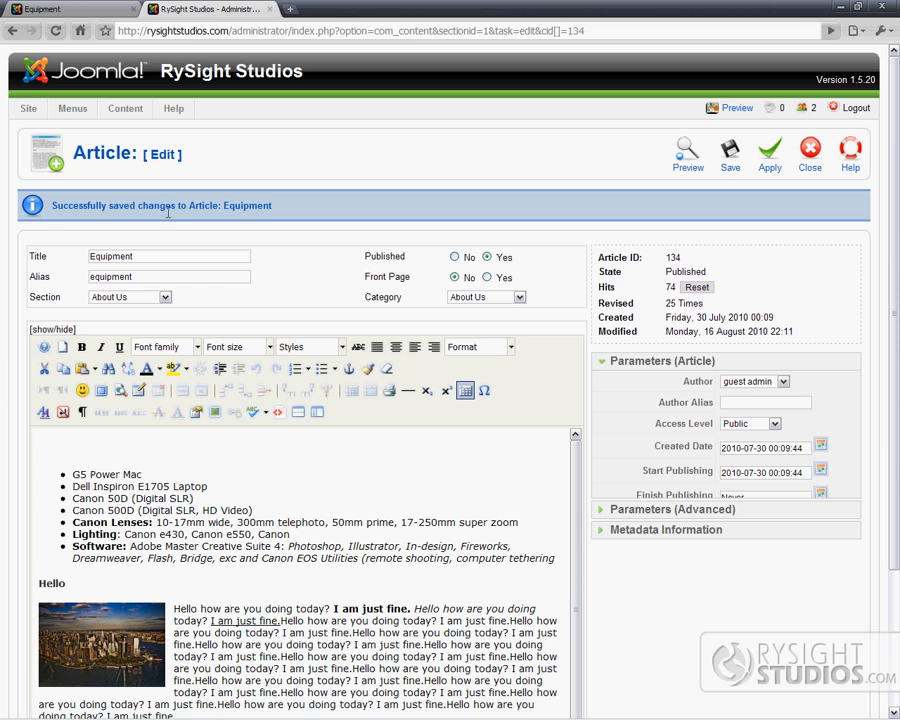
{"action": "left_click", "coordinate": [69, 8]}
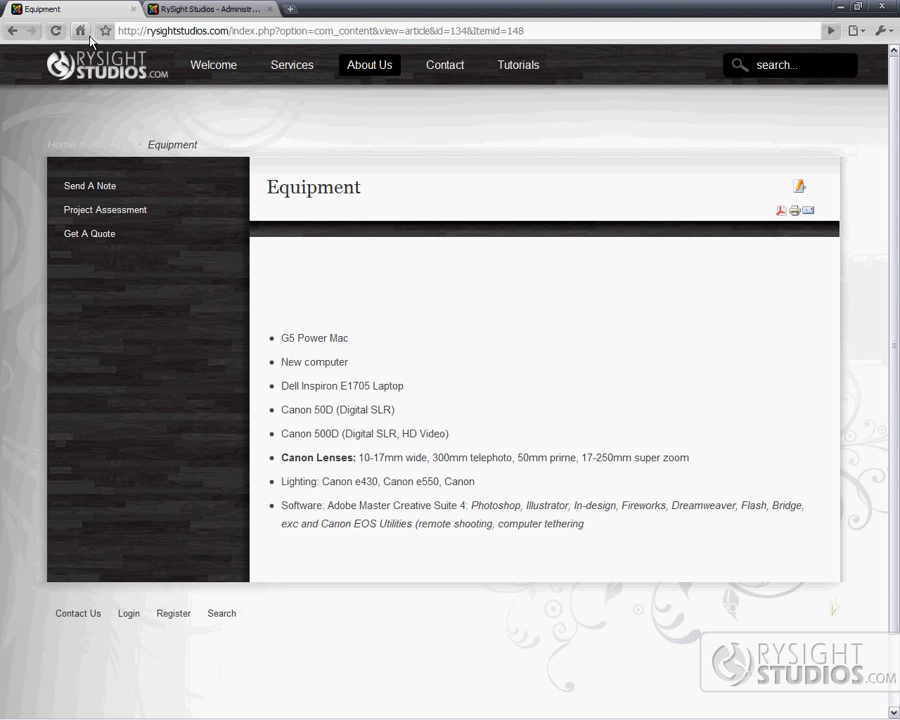
{"action": "left_click", "coordinate": [56, 31]}
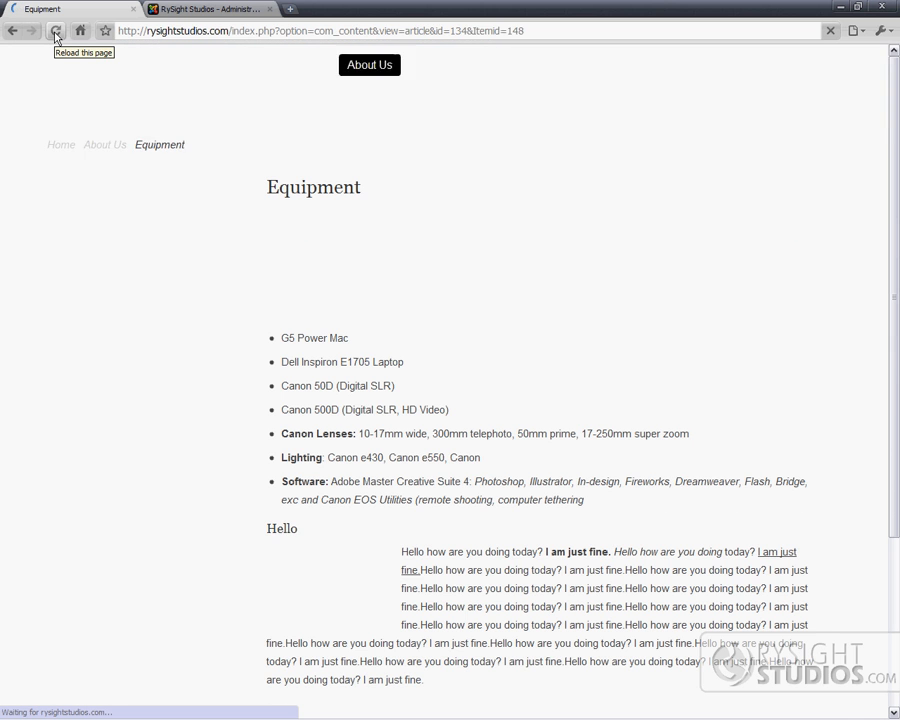
{"action": "scroll", "coordinate": [318, 503], "scroll_direction": "down", "scroll_amount": 3}
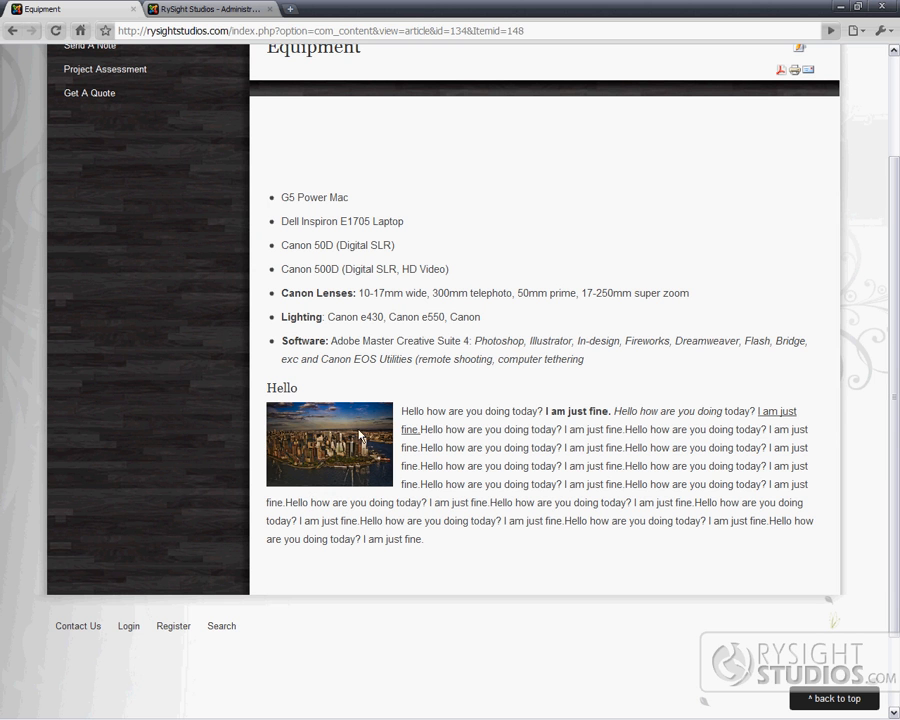
{"action": "scroll", "coordinate": [347, 455], "scroll_direction": "up", "scroll_amount": 3}
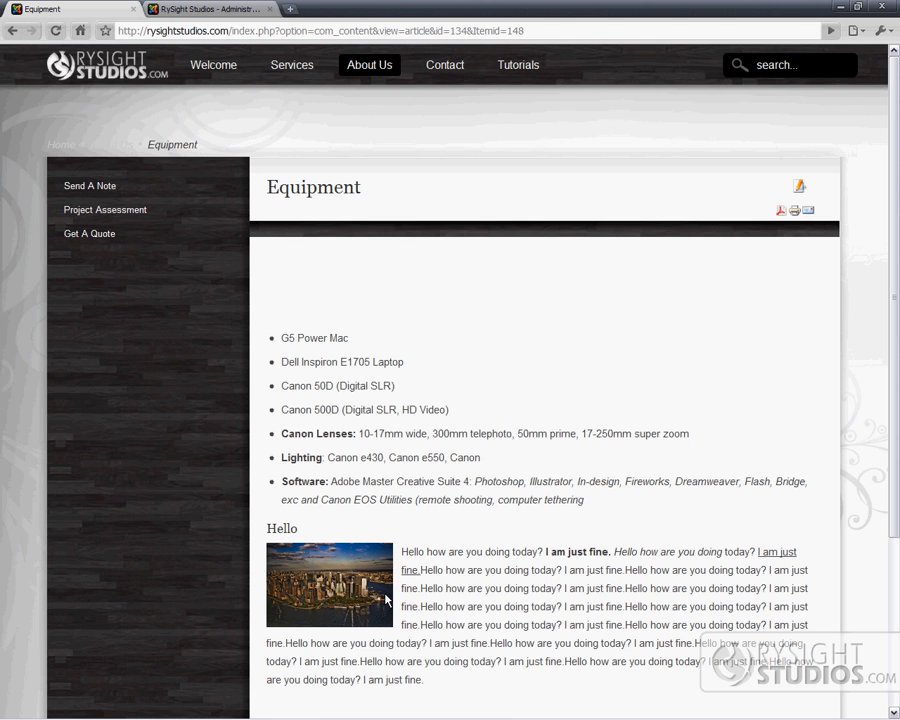
- In the article editor, select the city skyline image and choose the Web Design page under Main Menu > Services as its link target
{"action": "left_click", "coordinate": [205, 9]}
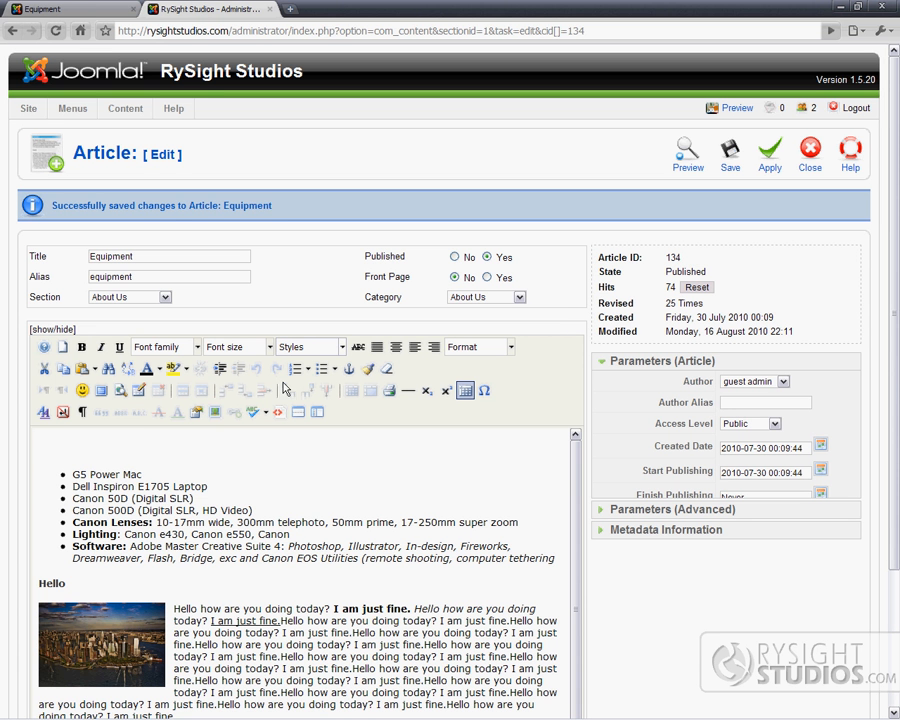
{"action": "left_click", "coordinate": [104, 633]}
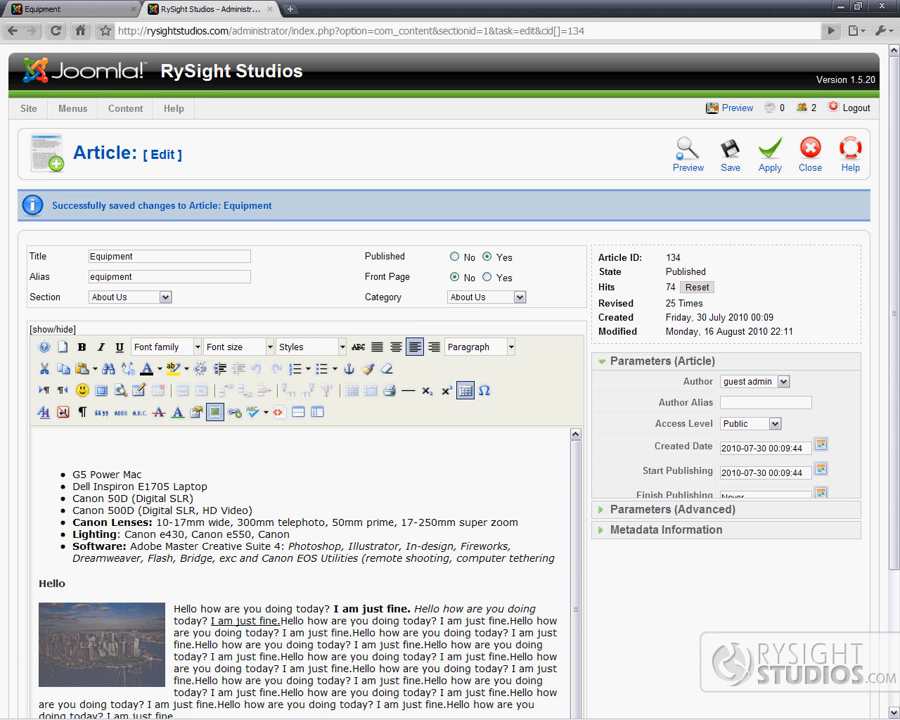
{"action": "left_click", "coordinate": [221, 588]}
{"action": "left_click", "coordinate": [138, 642]}
{"action": "left_click", "coordinate": [235, 414]}
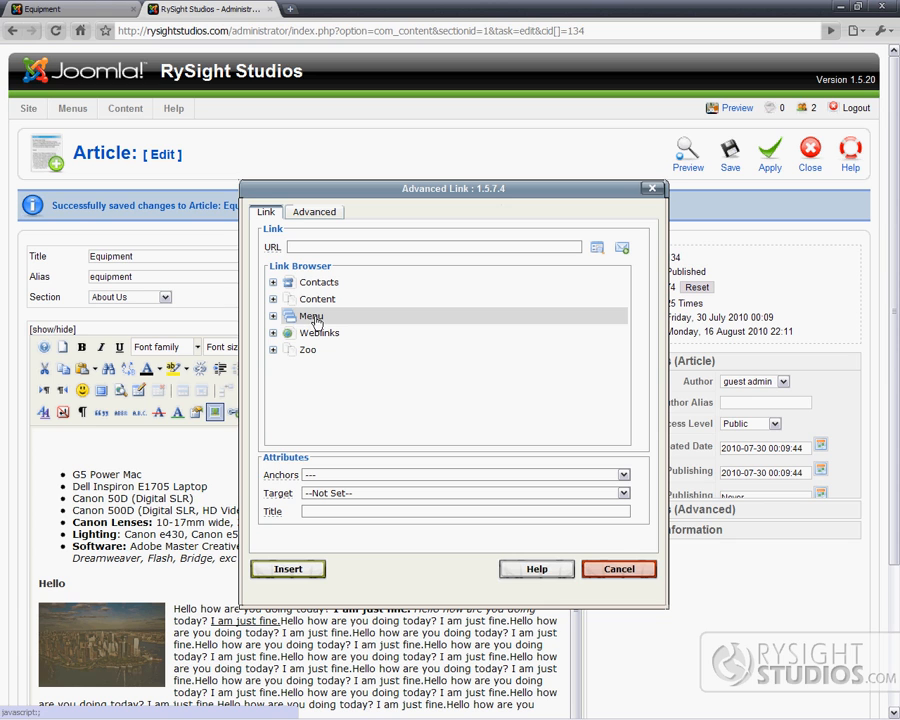
{"action": "left_click", "coordinate": [274, 317]}
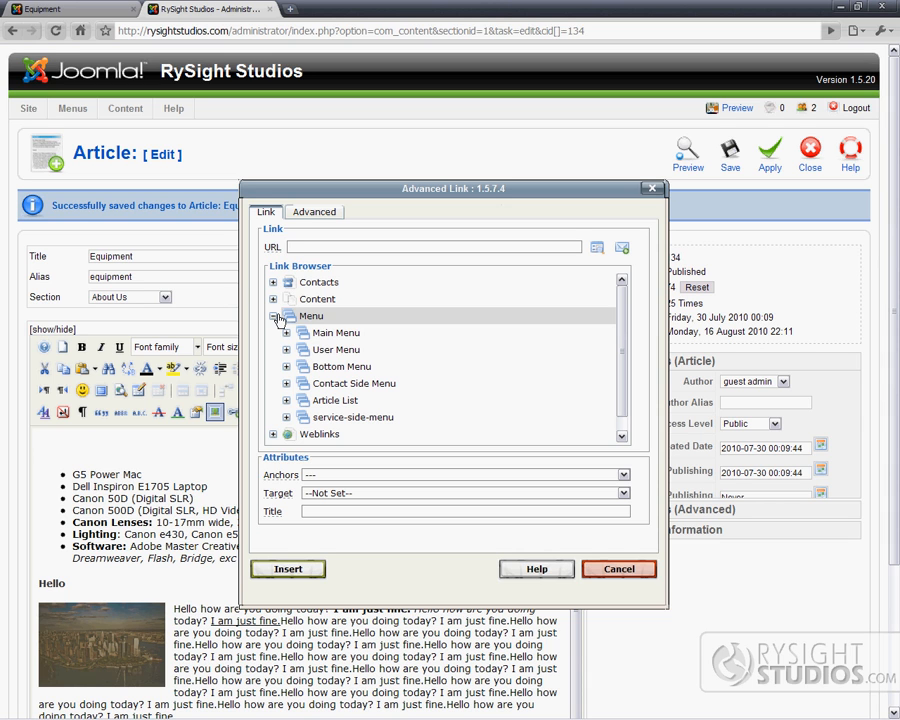
{"action": "left_click", "coordinate": [287, 334]}
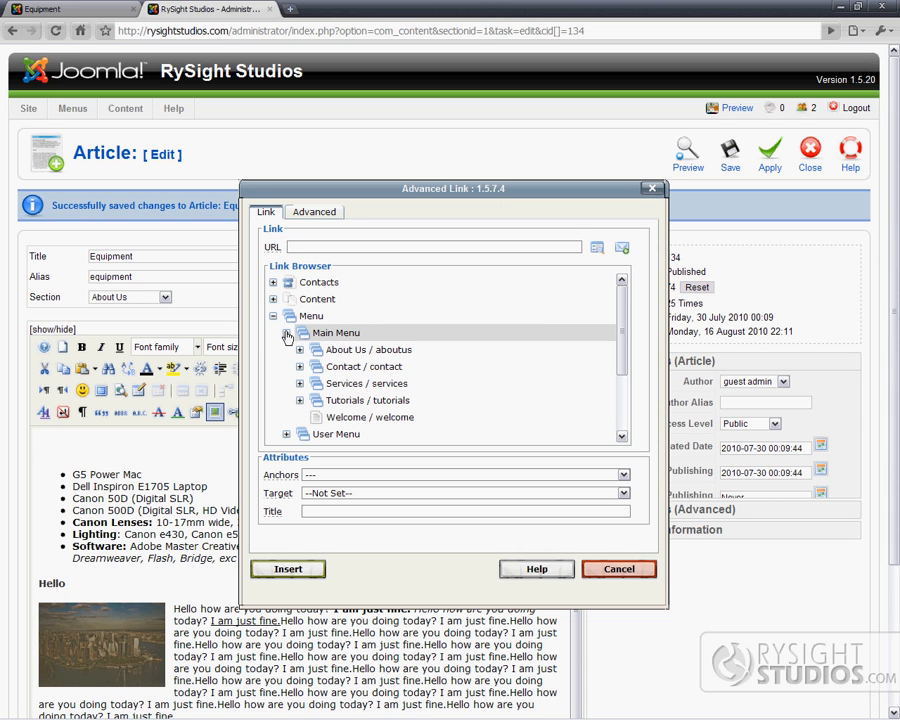
{"action": "left_click", "coordinate": [300, 384]}
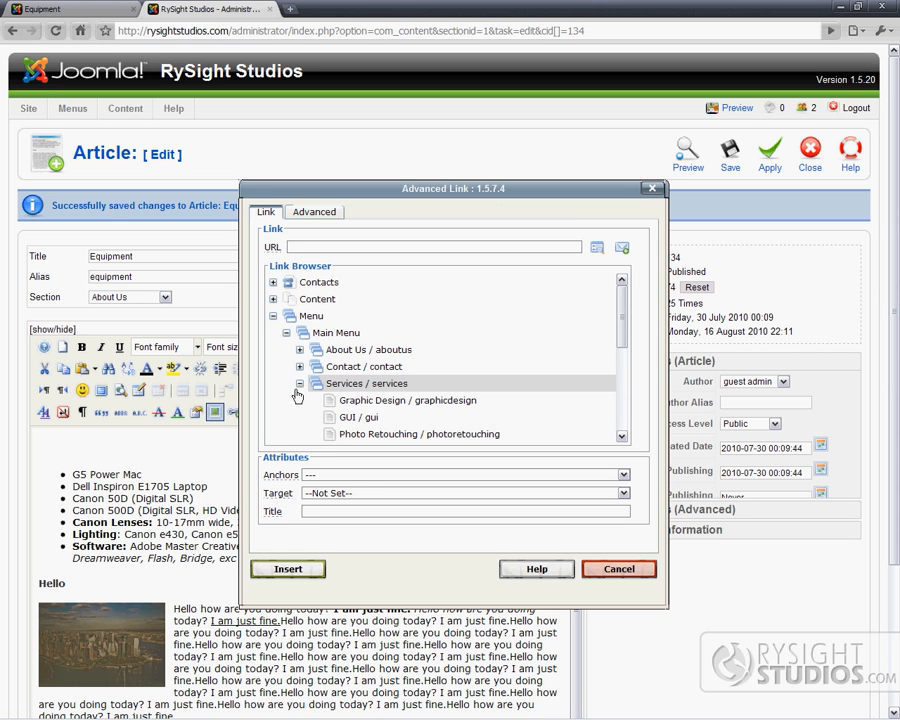
{"action": "scroll", "coordinate": [300, 387], "scroll_direction": "down", "scroll_amount": 3}
{"action": "scroll", "coordinate": [297, 388], "scroll_direction": "up", "scroll_amount": 2}
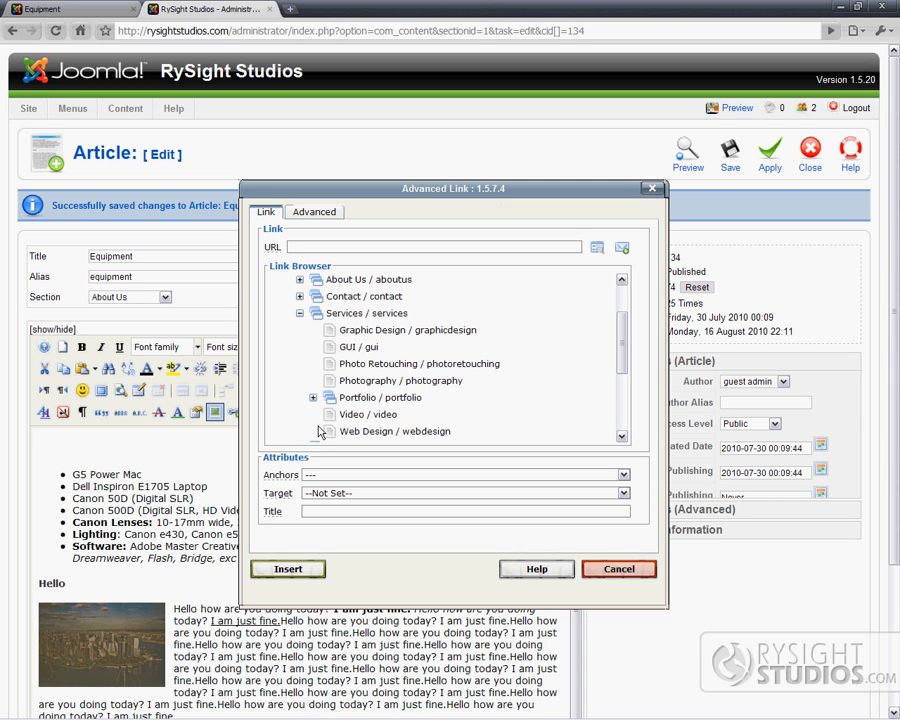
{"action": "left_click", "coordinate": [348, 434]}
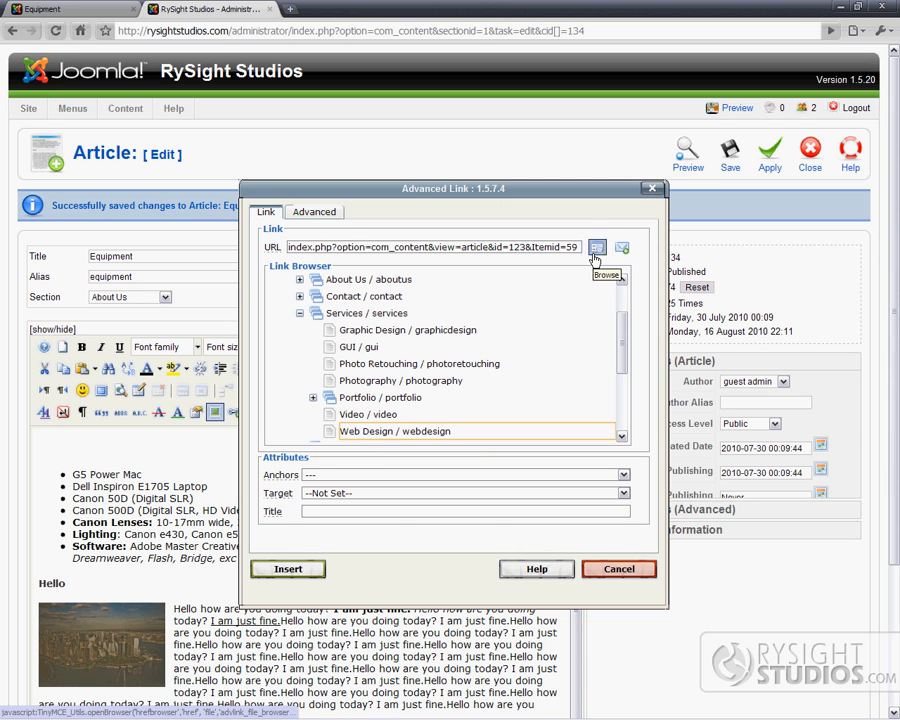
{"action": "triple_click", "coordinate": [500, 249]}
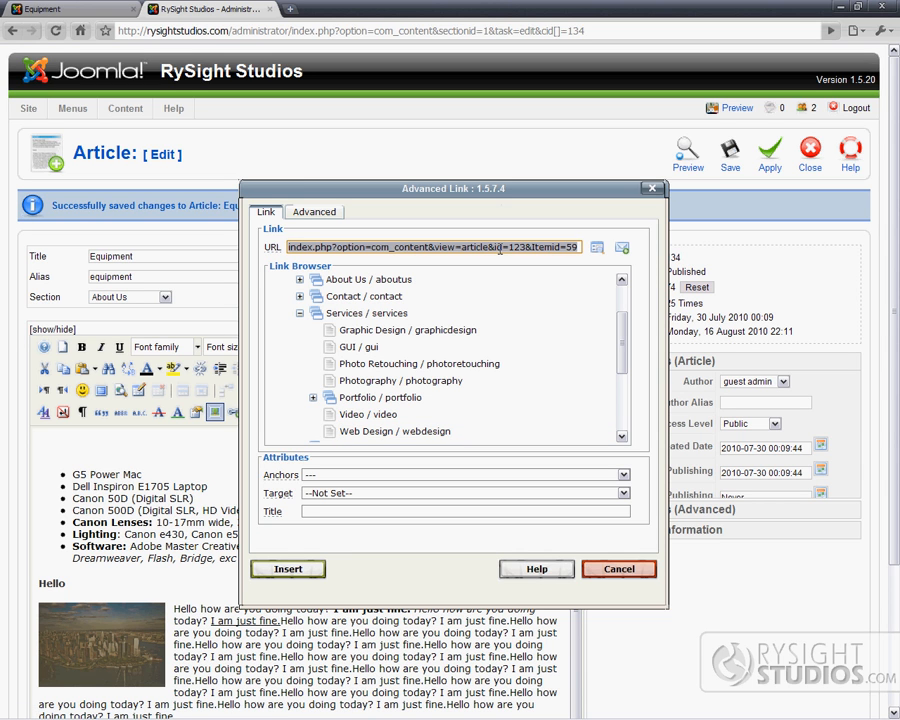
{"action": "key", "text": "BackSpace"}
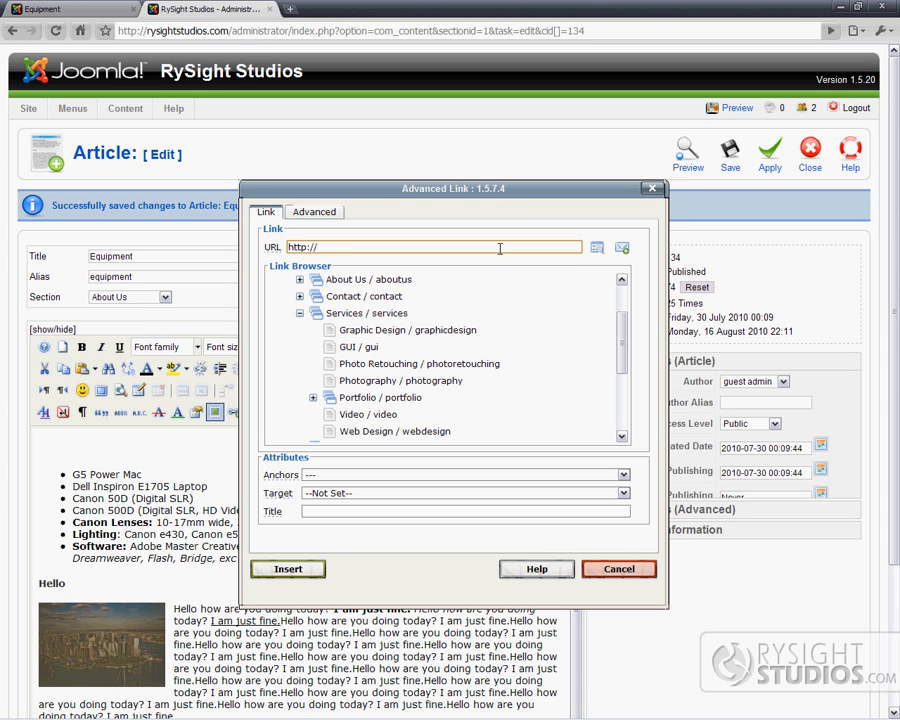
{"action": "type", "text": ".com"}
{"action": "left_click", "coordinate": [289, 569]}
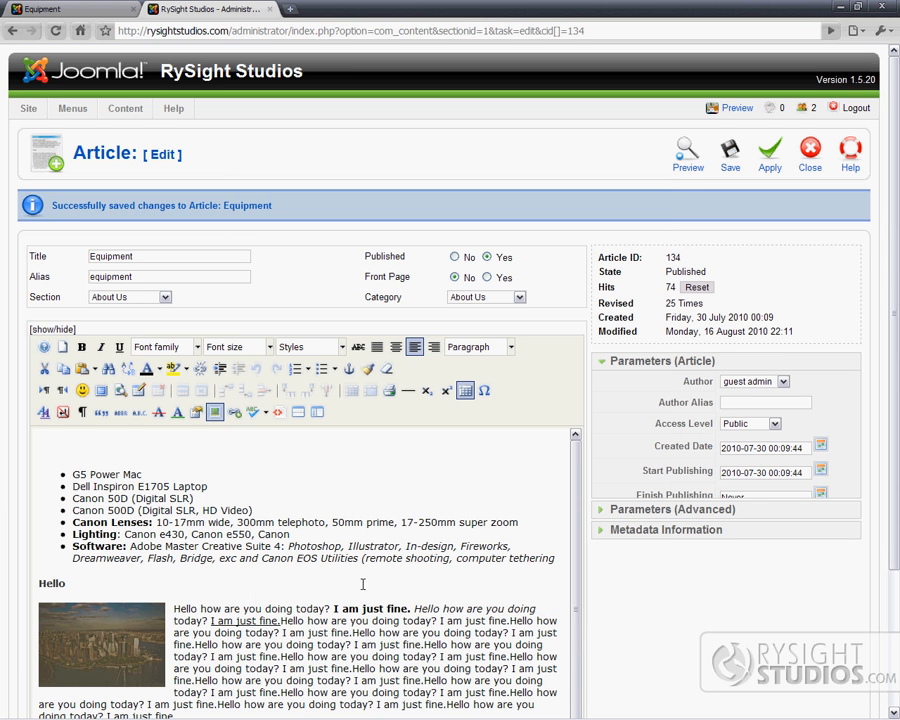
{"action": "left_click", "coordinate": [294, 588]}
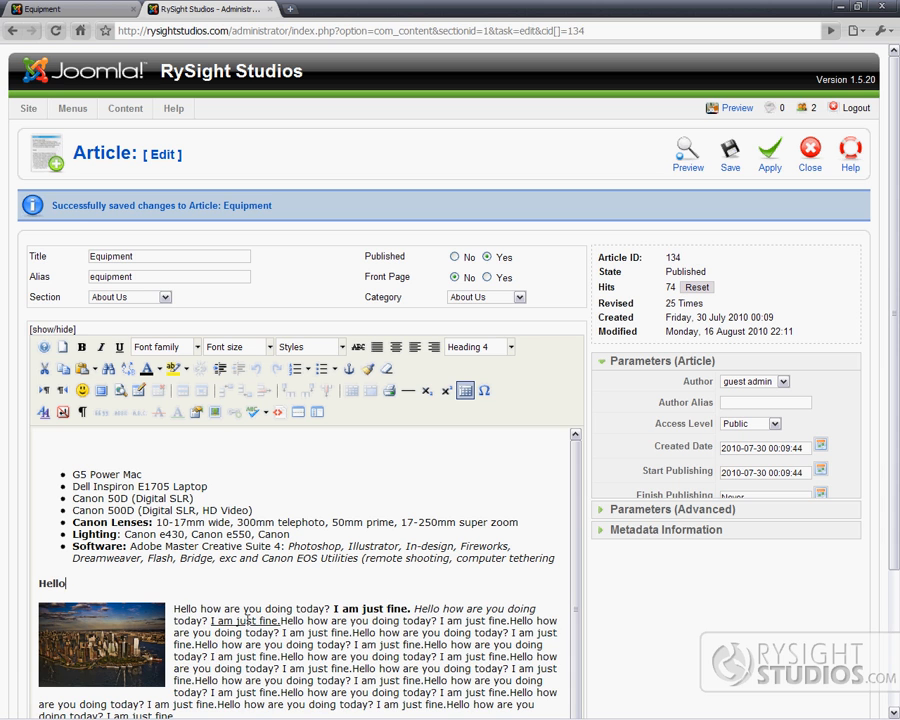
{"action": "triple_click", "coordinate": [244, 621]}
{"action": "left_click", "coordinate": [278, 621]}
{"action": "left_click_drag", "start_coordinate": [278, 621], "coordinate": [210, 621]}
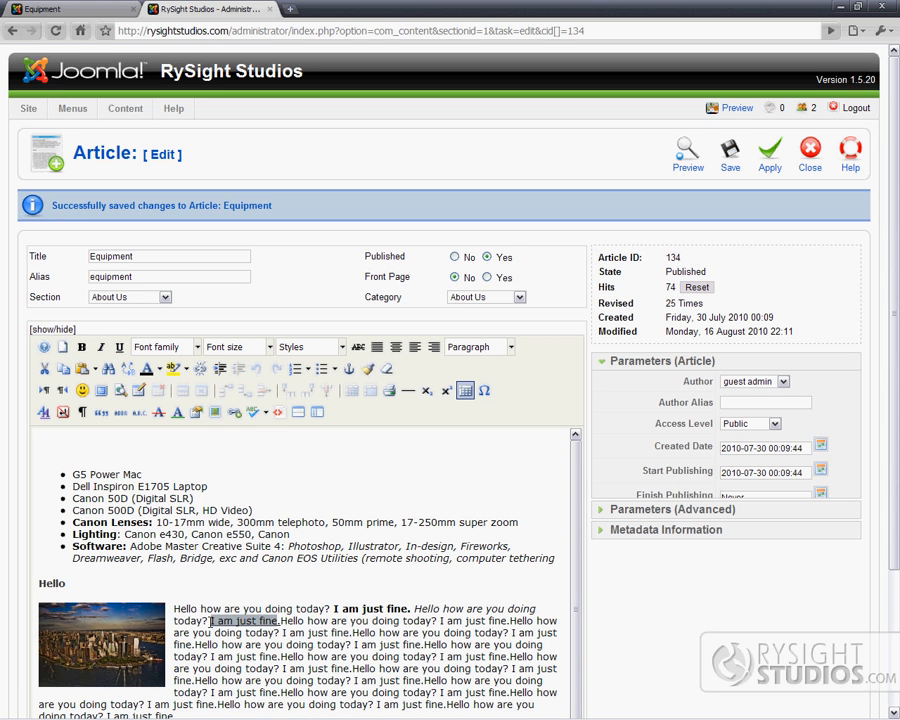
{"action": "left_click", "coordinate": [236, 415]}
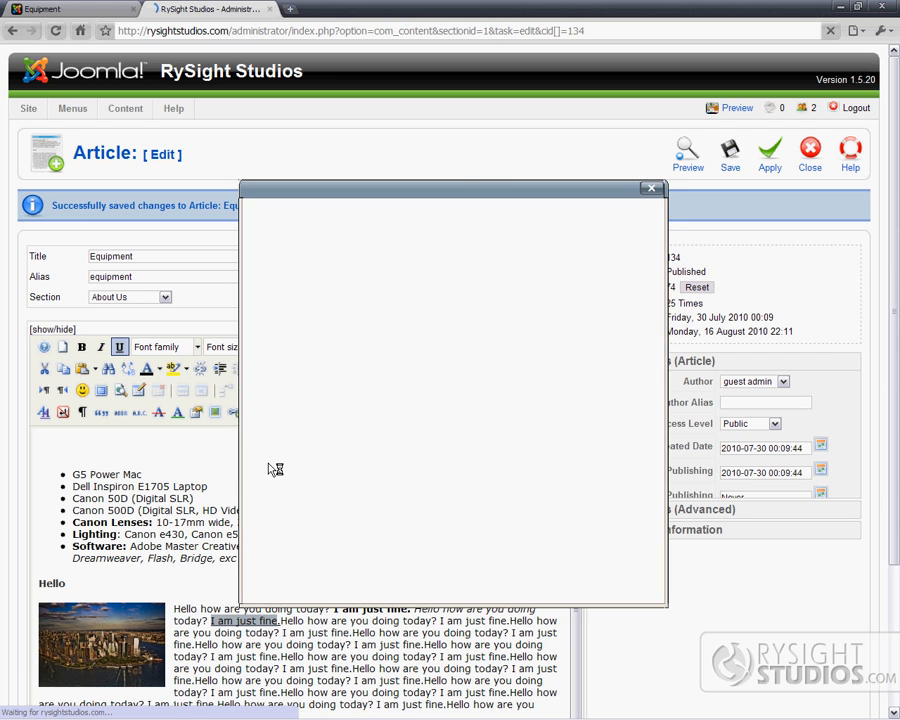
{"action": "left_click", "coordinate": [323, 246]}
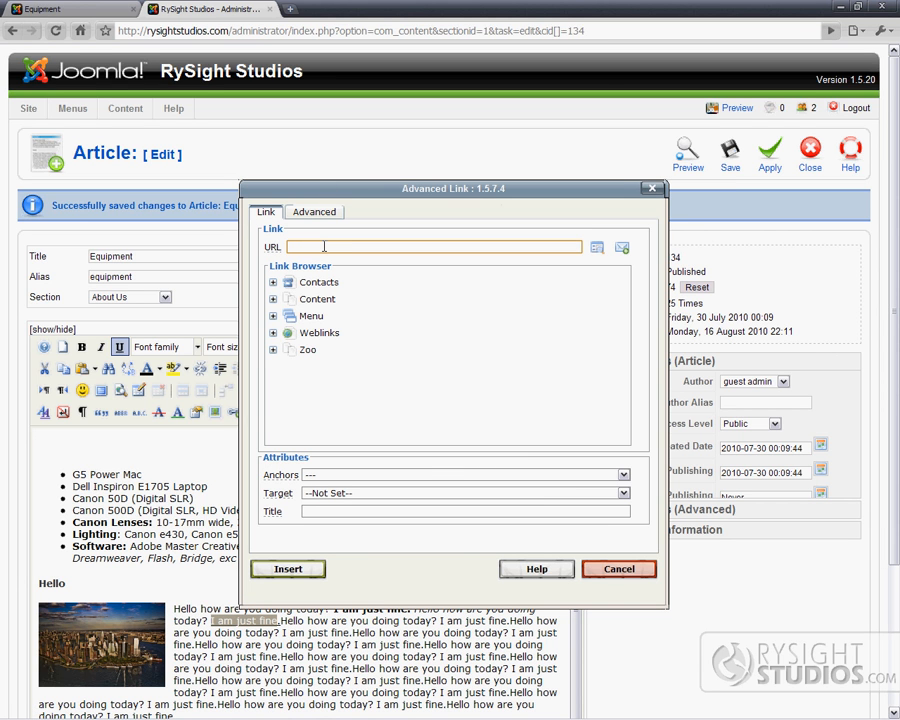
{"action": "type", "text": "http://google.com"}
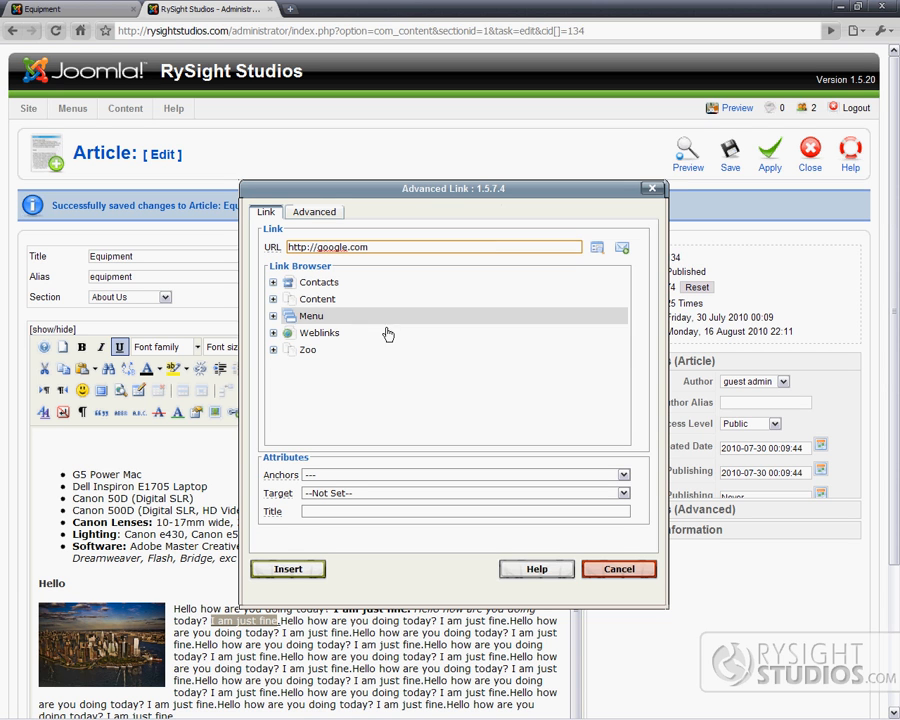
{"action": "left_click", "coordinate": [291, 578]}
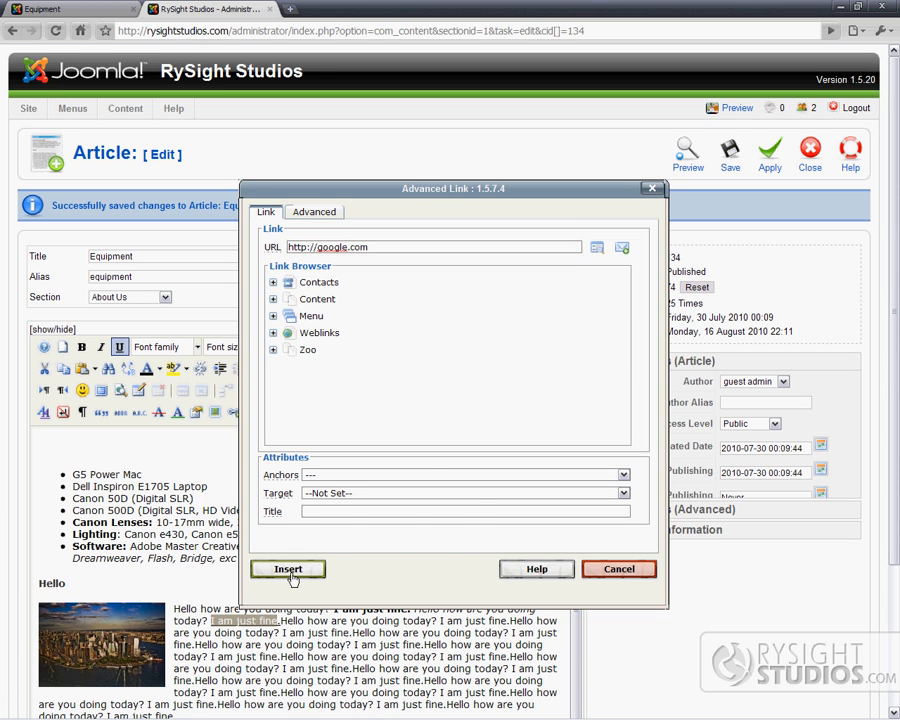
- Apply the article changes, reload the public Equipment page, and test the "I am just fine" link before returning to the page
{"action": "left_click", "coordinate": [760, 163]}
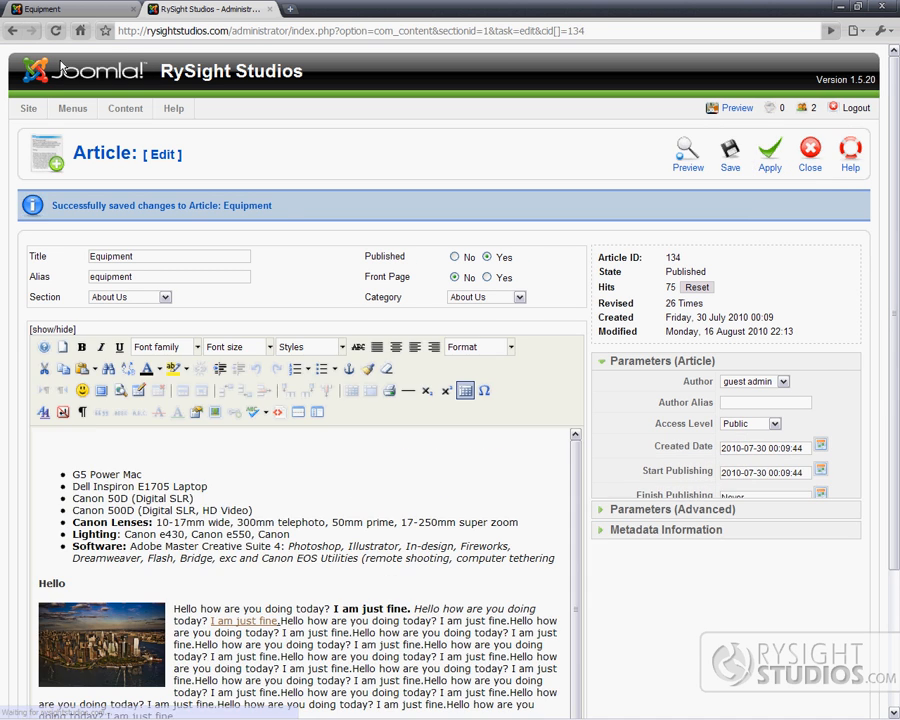
{"action": "left_click", "coordinate": [45, 9]}
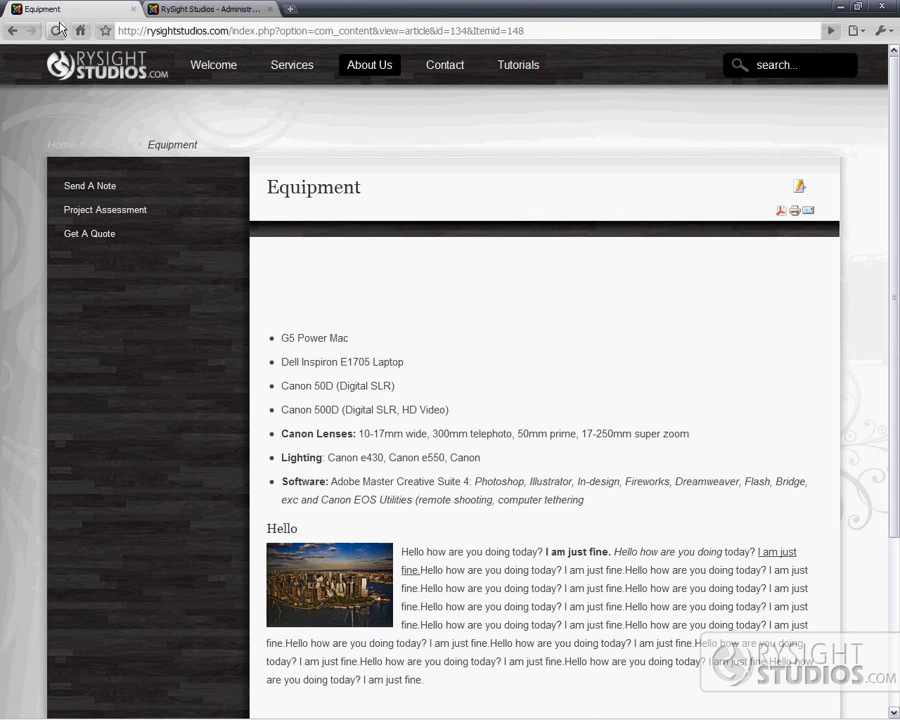
{"action": "left_click", "coordinate": [55, 31]}
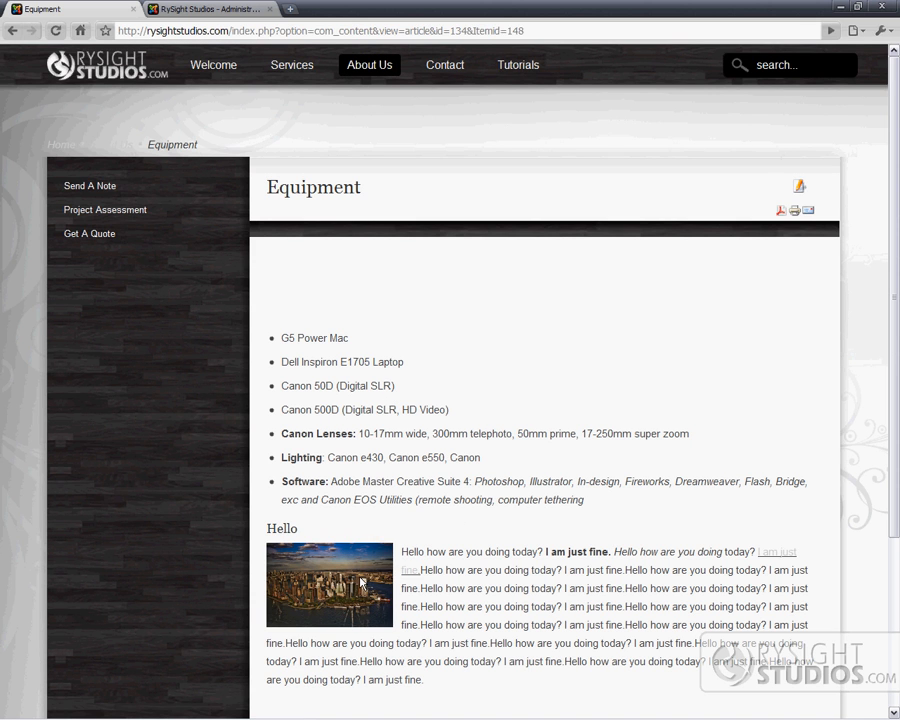
{"action": "left_click", "coordinate": [411, 576]}
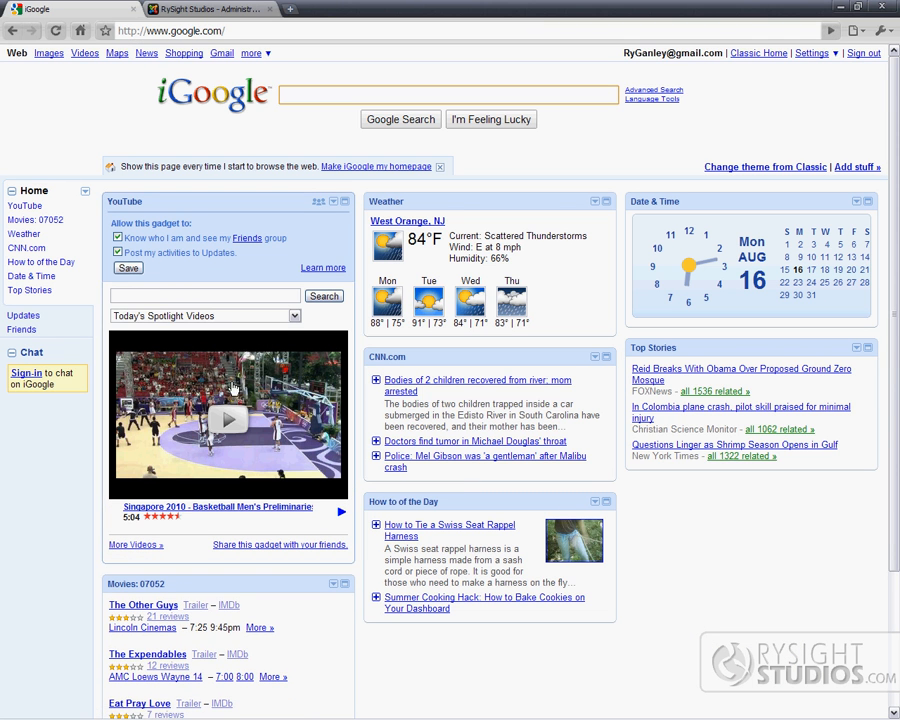
{"action": "left_click", "coordinate": [12, 33]}
{"action": "left_click", "coordinate": [12, 33]}
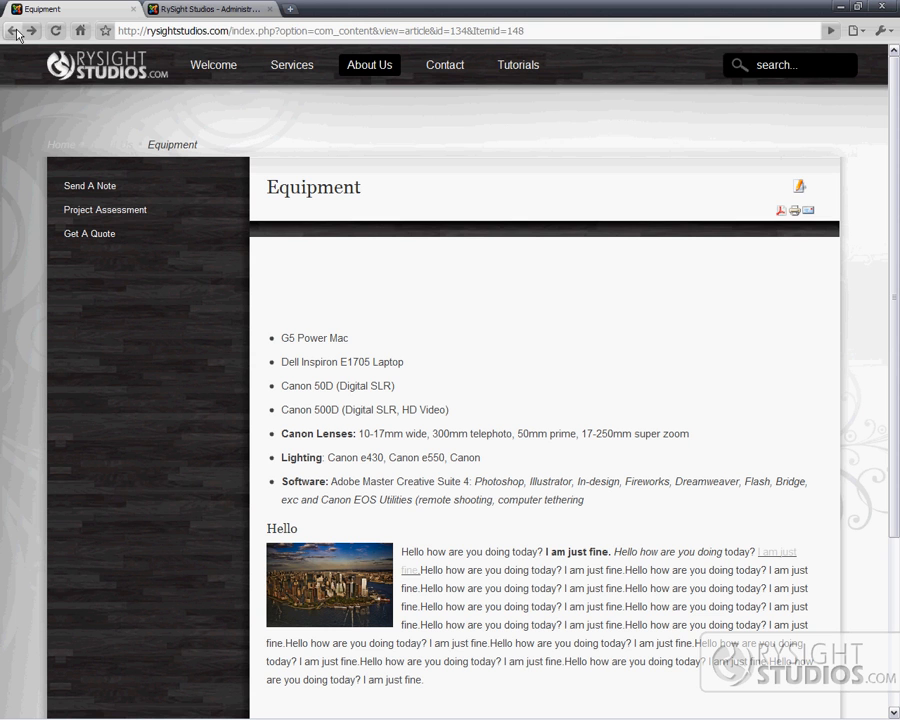
- Edit the "I am just fine" link in the article so that its target is "Open in new window"
{"action": "left_click", "coordinate": [220, 8]}
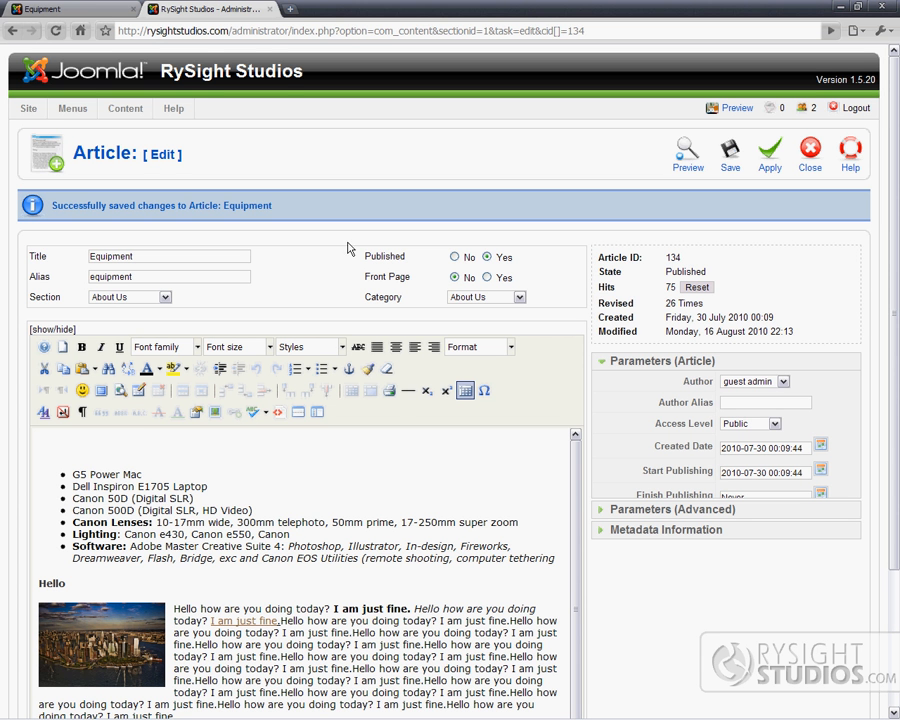
{"action": "left_click", "coordinate": [287, 608]}
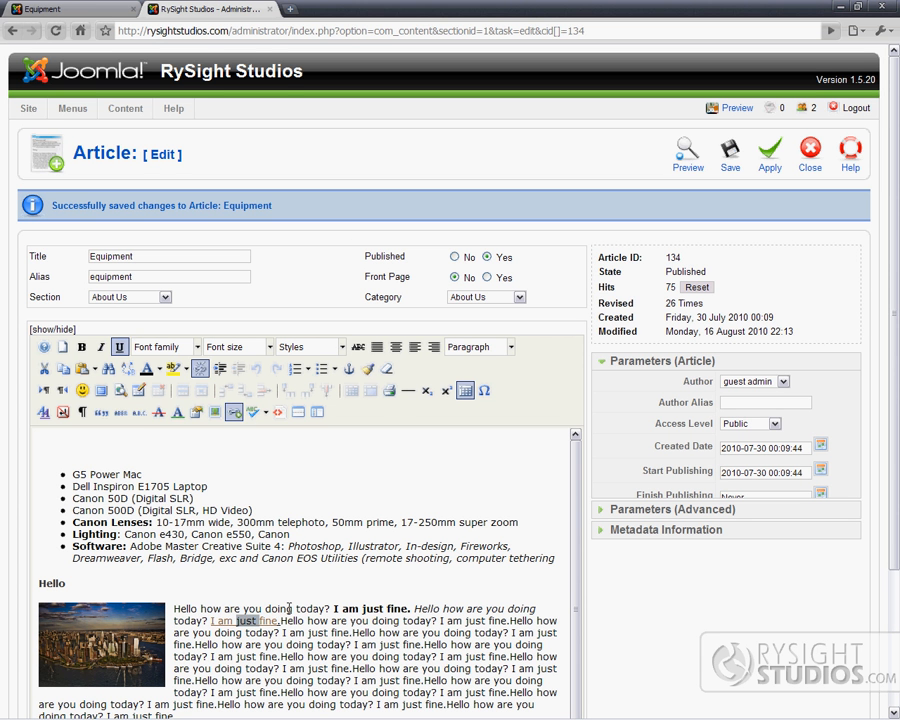
{"action": "left_click_drag", "start_coordinate": [279, 621], "coordinate": [211, 621]}
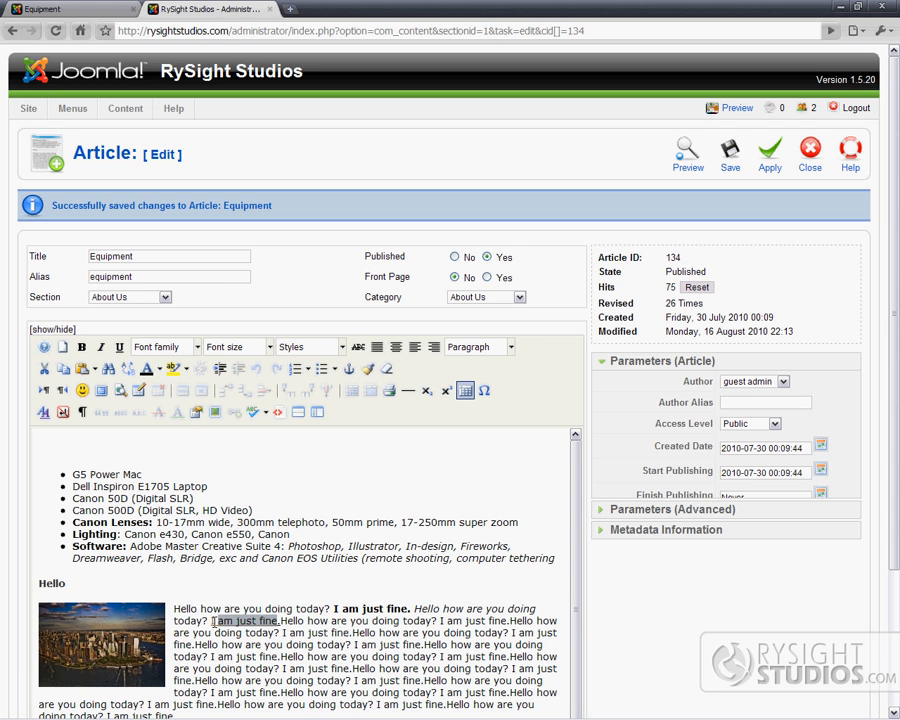
{"action": "left_click", "coordinate": [234, 412]}
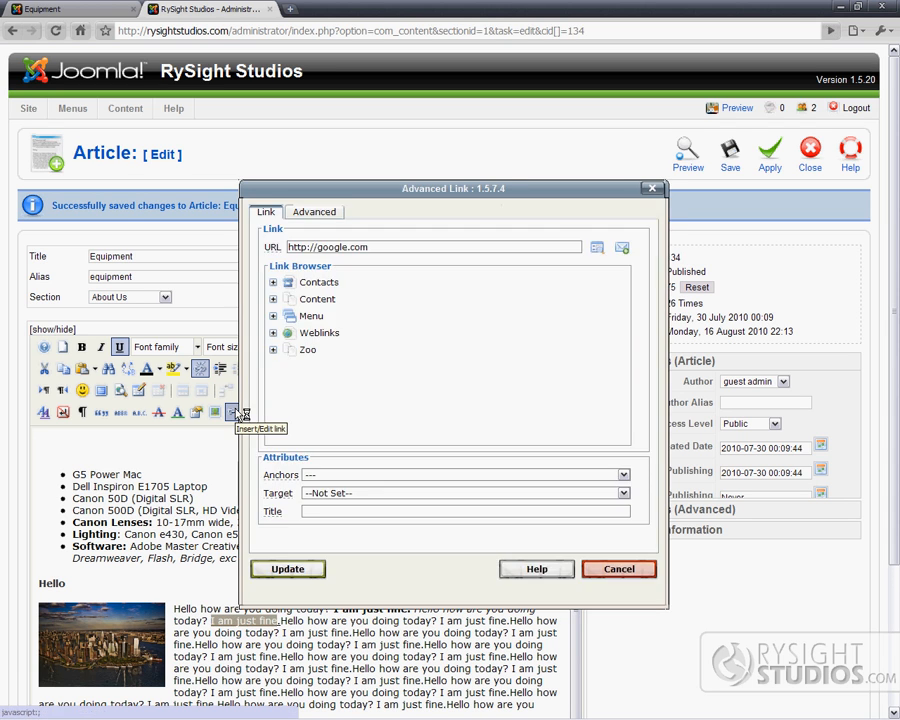
{"action": "left_click", "coordinate": [623, 493]}
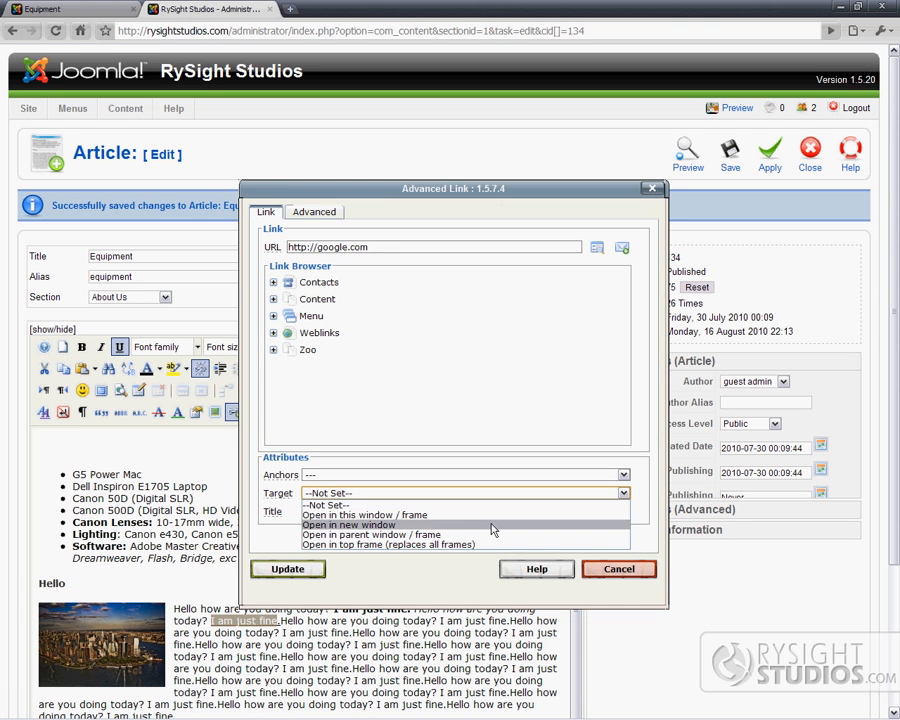
{"action": "left_click", "coordinate": [388, 526]}
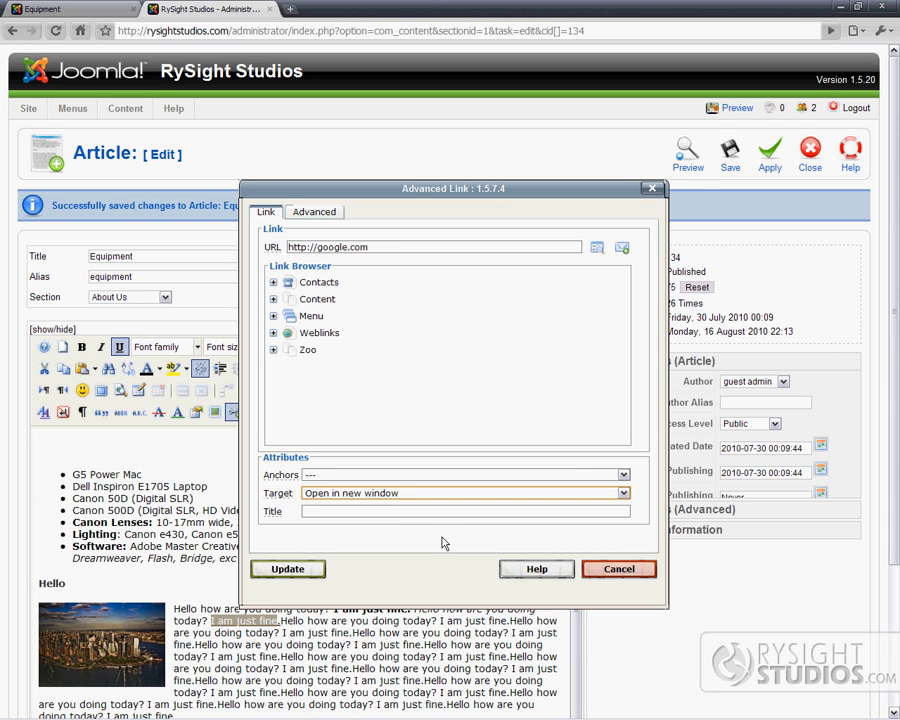
{"action": "left_click", "coordinate": [299, 572]}
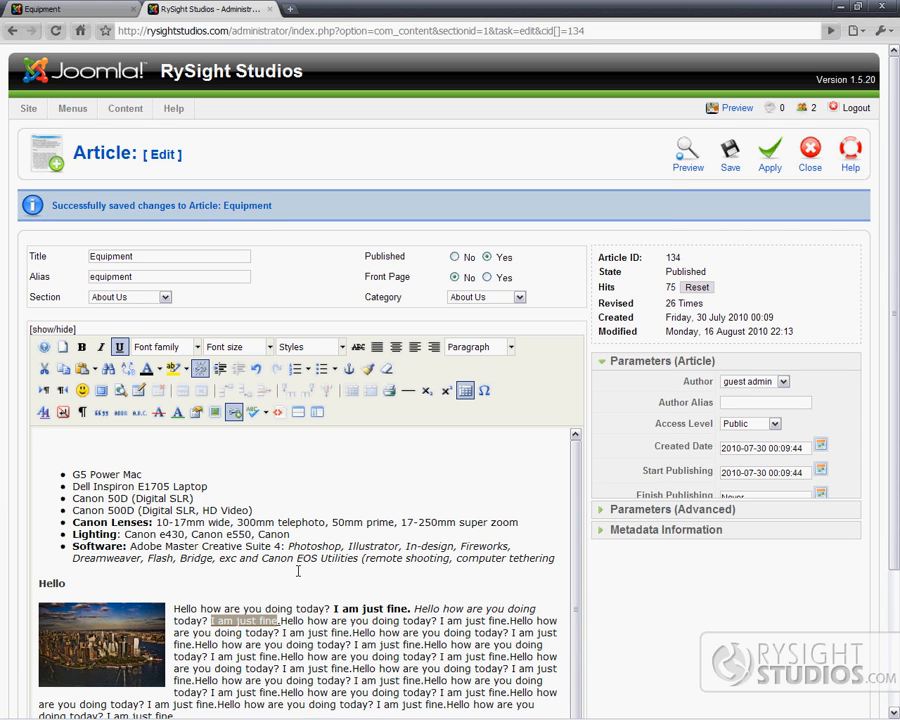
- Apply the new link target, test the link from the reloaded Equipment page, and return to the article editor
{"action": "left_click", "coordinate": [771, 147]}
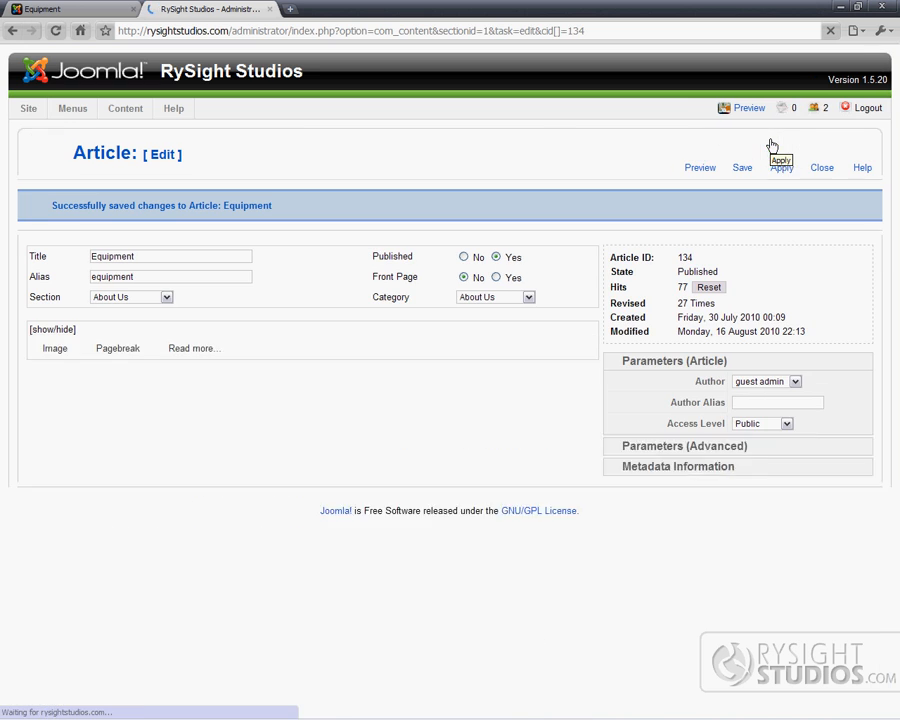
{"action": "left_click", "coordinate": [28, 14]}
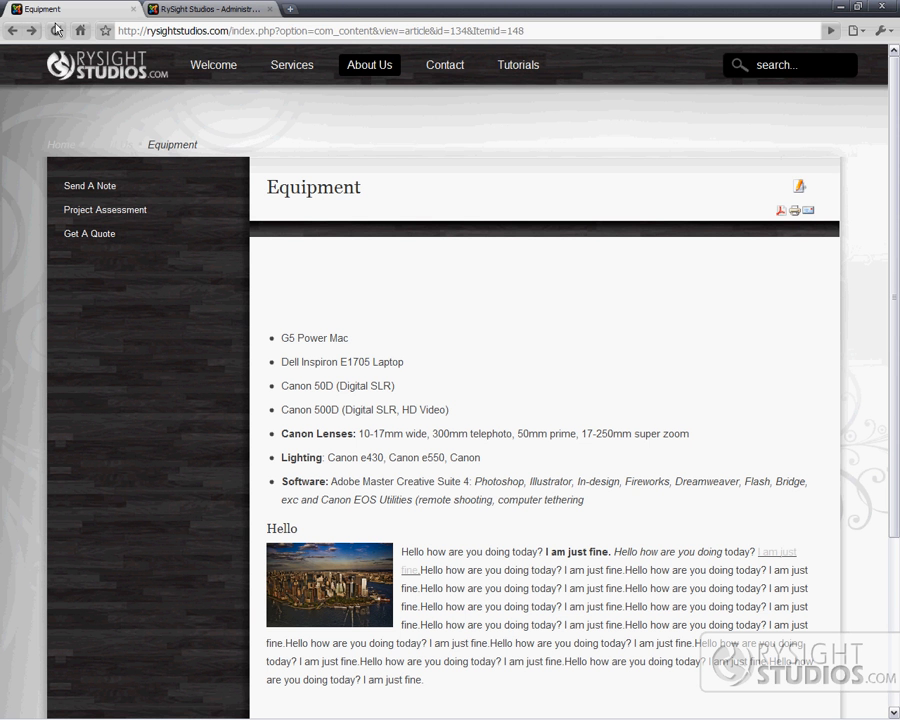
{"action": "key", "text": "F5"}
{"action": "left_click", "coordinate": [780, 556]}
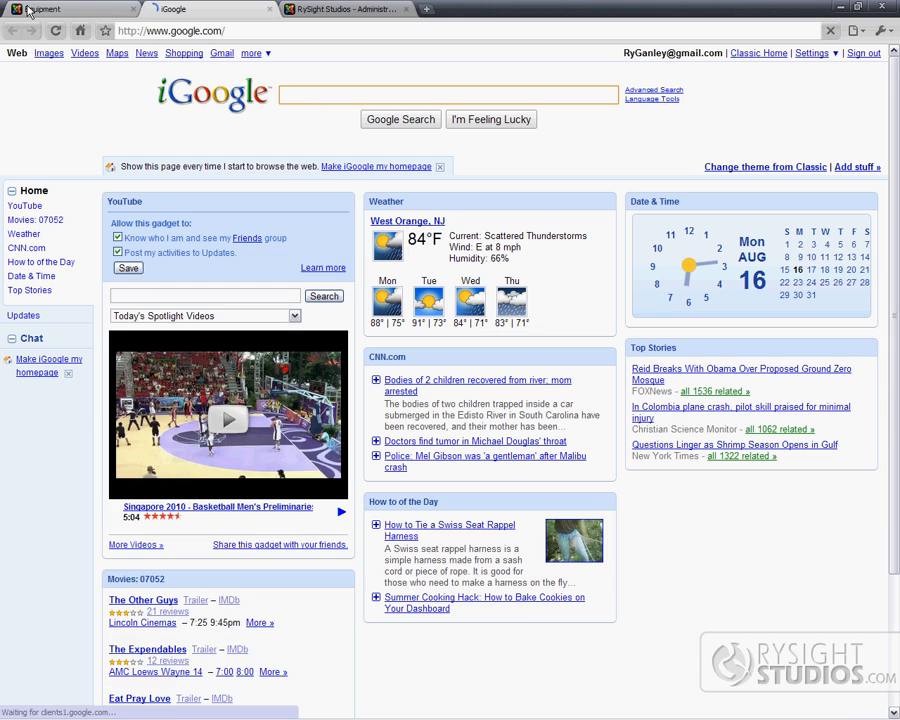
{"action": "left_click", "coordinate": [39, 12]}
{"action": "left_click", "coordinate": [172, 10]}
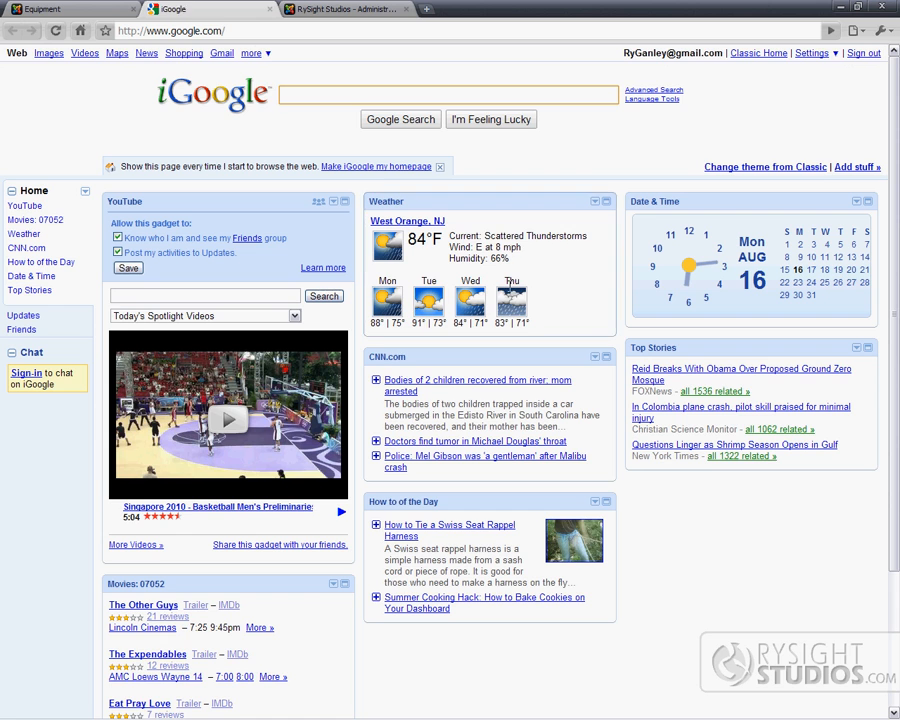
{"action": "left_click", "coordinate": [330, 10]}
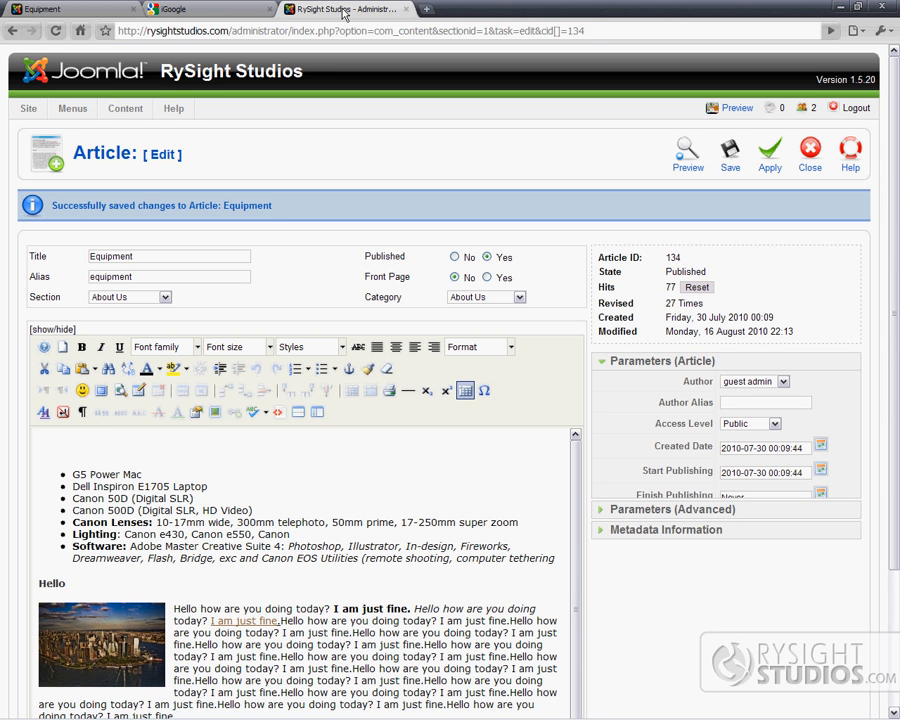